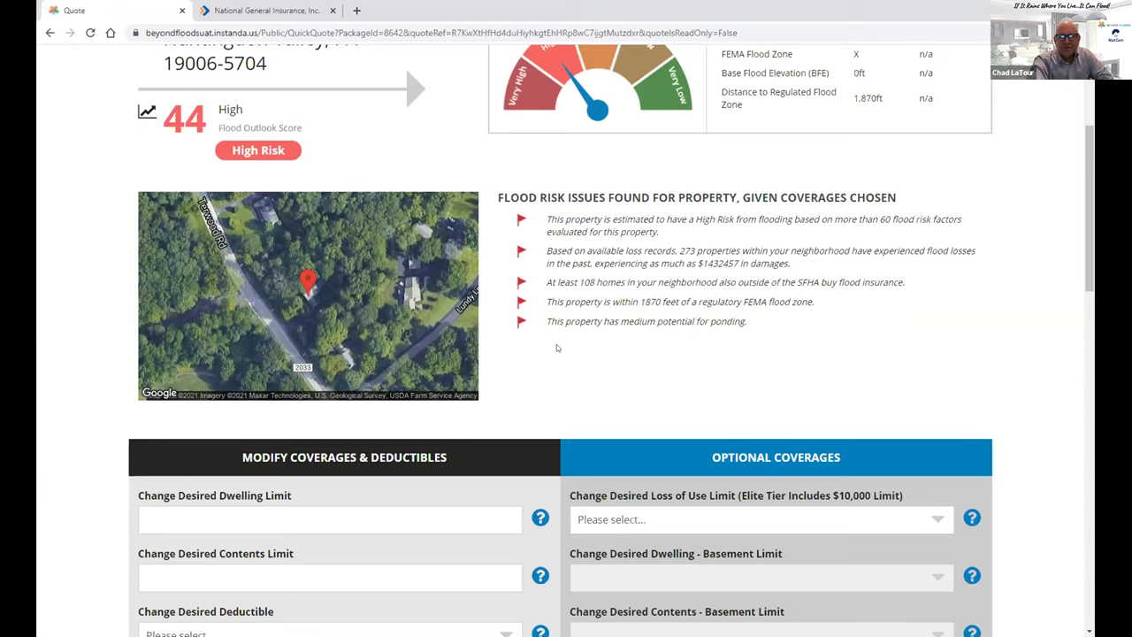
Step: Review the coverage modification fields and the Essential, Enhanced and Elite coverage options for the property
scroll(557, 348, "down", 3)
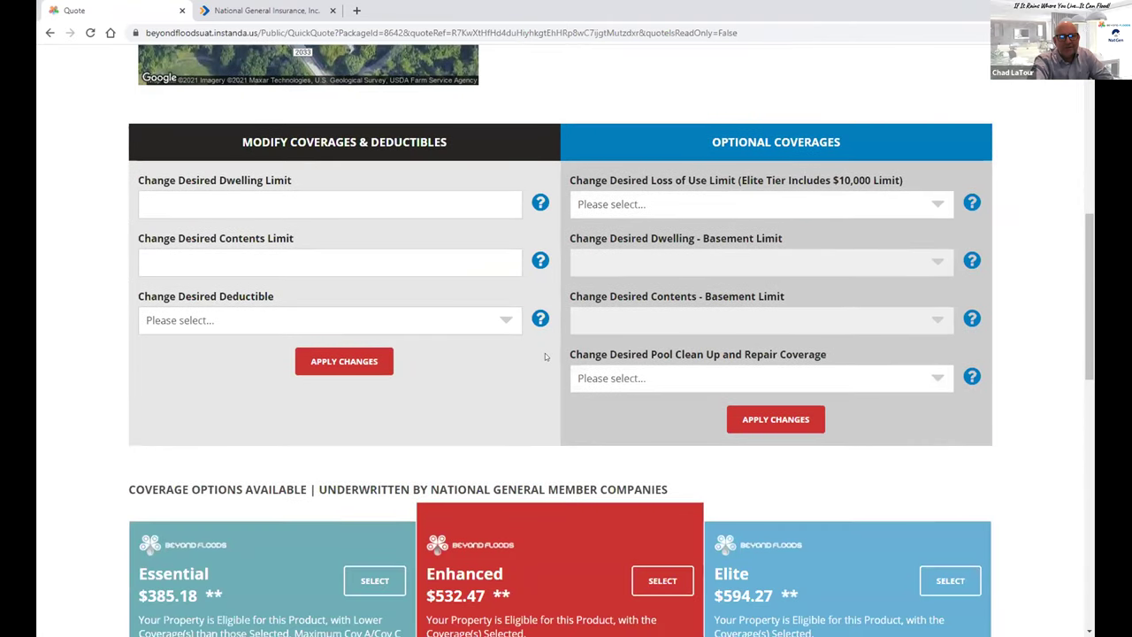
scroll(481, 406, "down", 1)
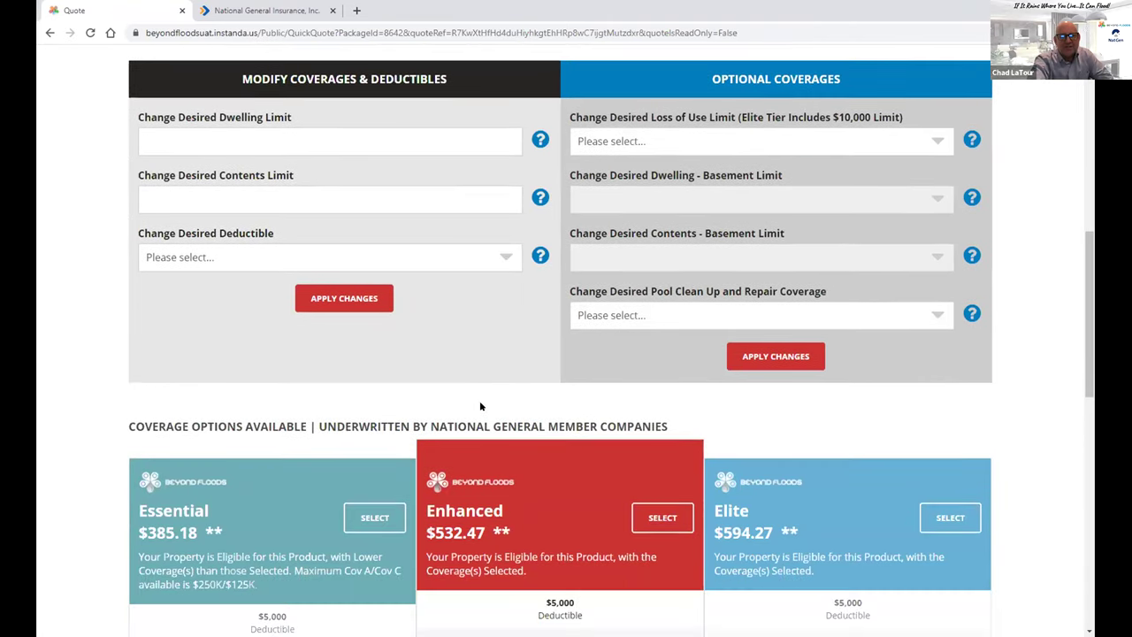
scroll(479, 406, "down", 2)
scroll(474, 409, "down", 2)
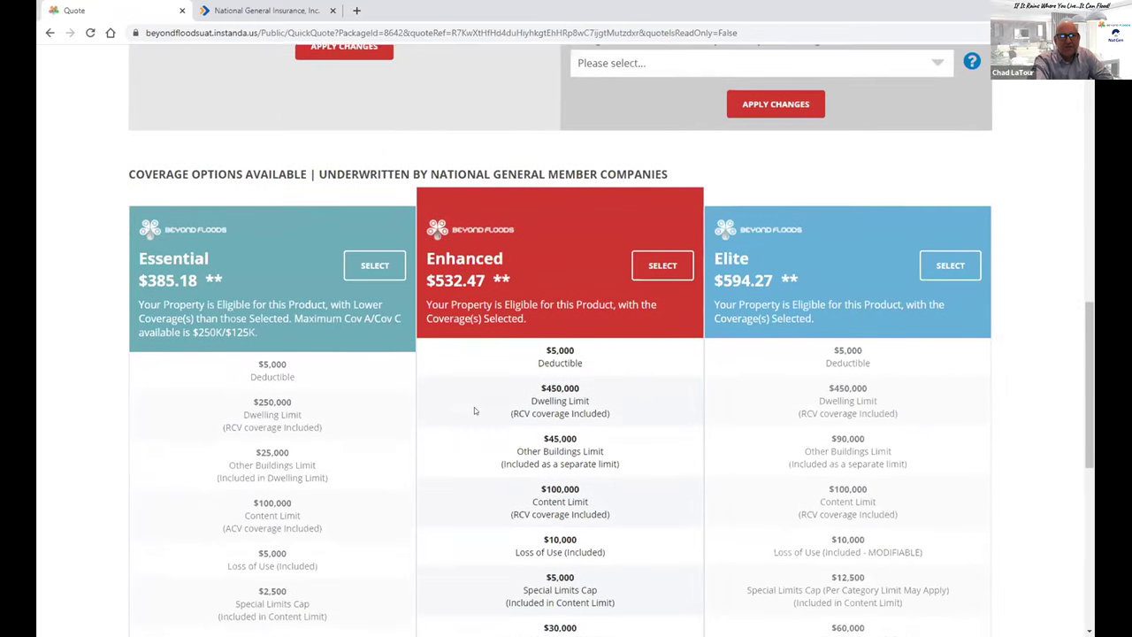
scroll(473, 410, "down", 1)
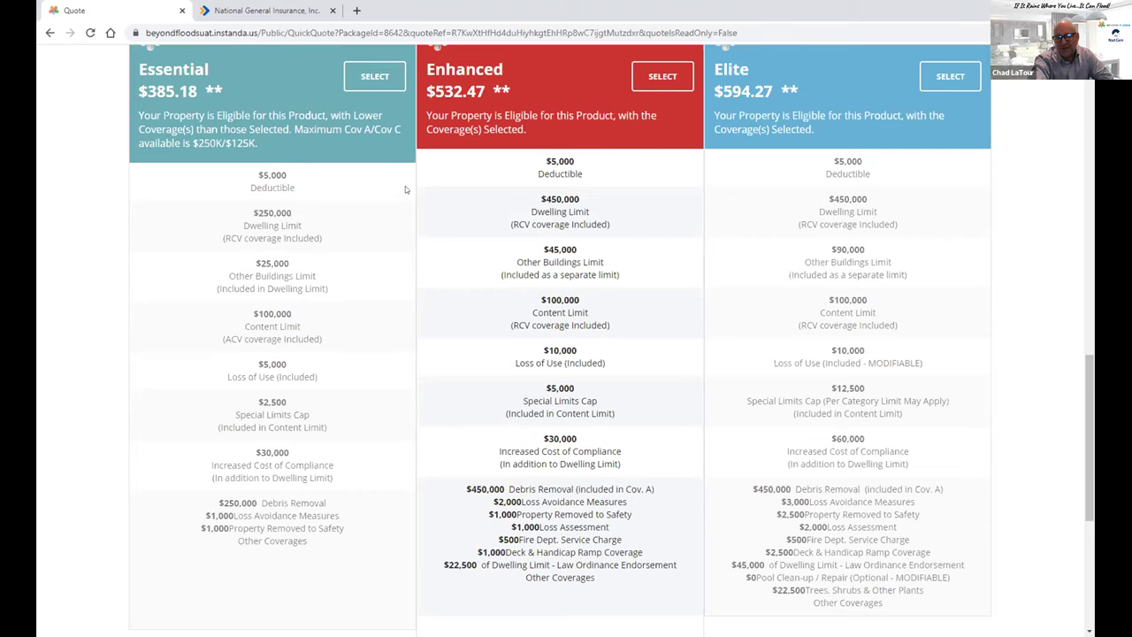
Step: Check which amounts are offered for the desired deductible, leaving the choice unset
scroll(353, 186, "up", 4)
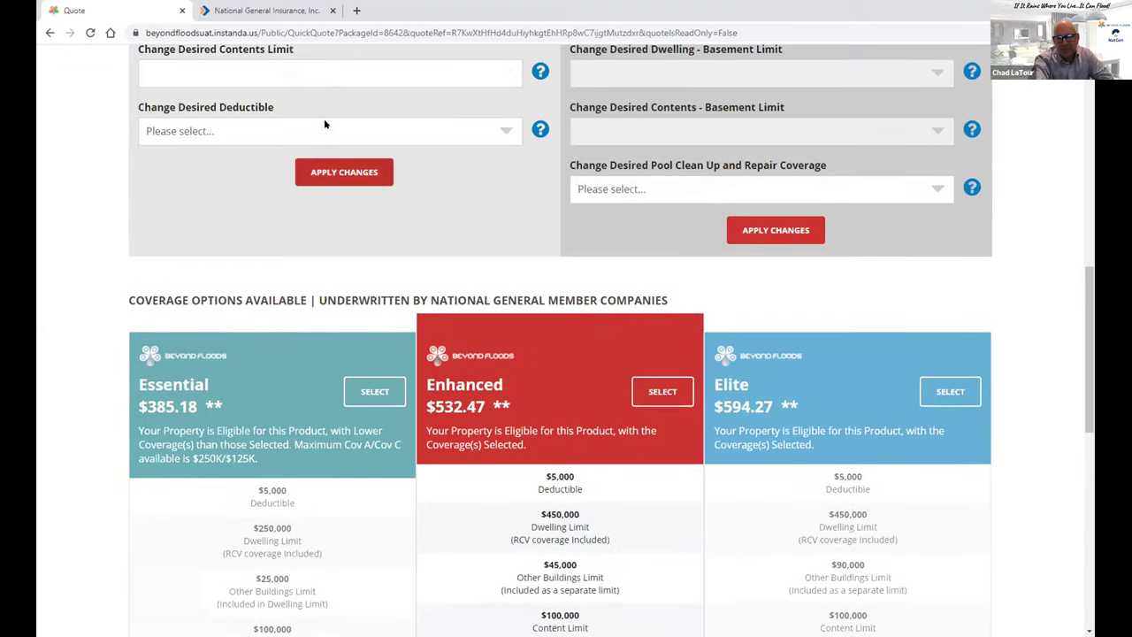
left_click(506, 129)
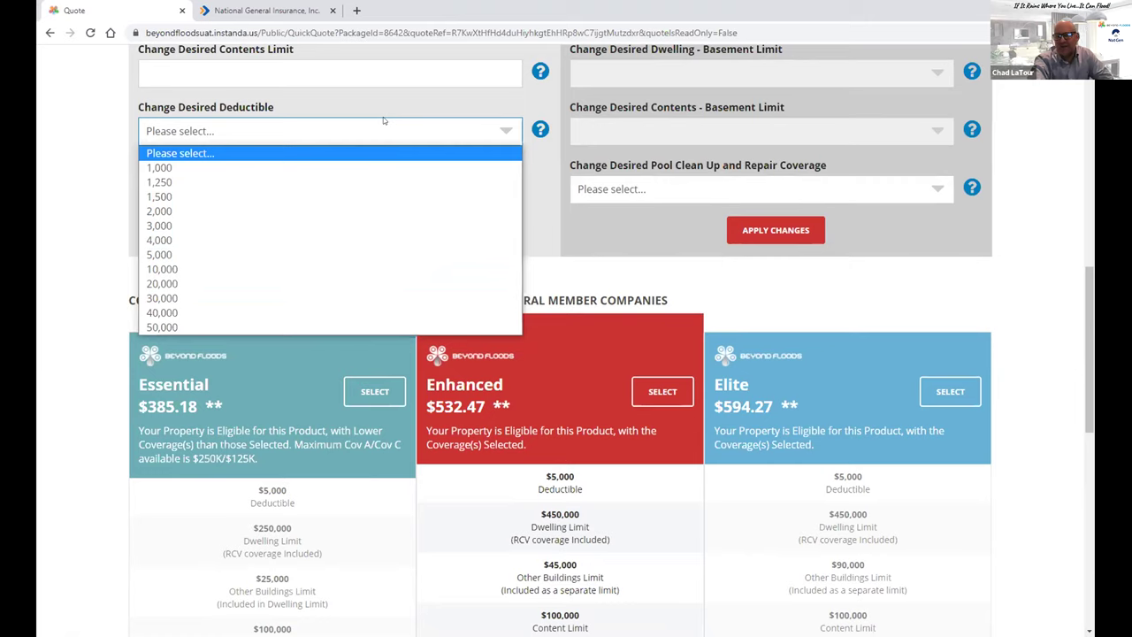
left_click(361, 133)
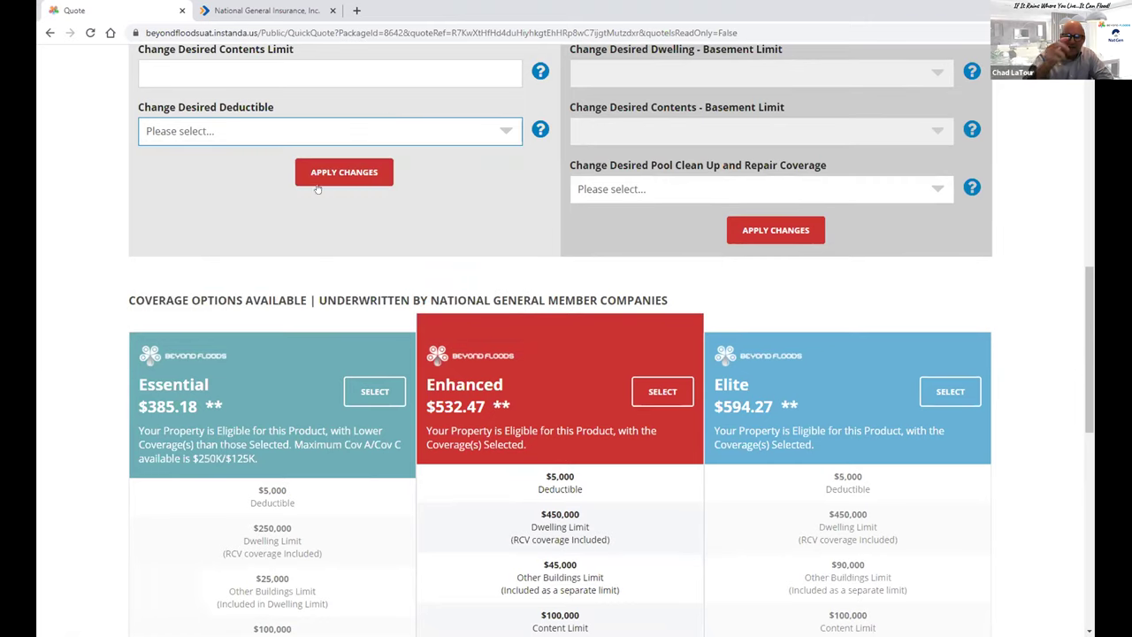
Step: Compare the limits and included coverages of the Essential, Enhanced and Elite plans
scroll(263, 250, "down", 1)
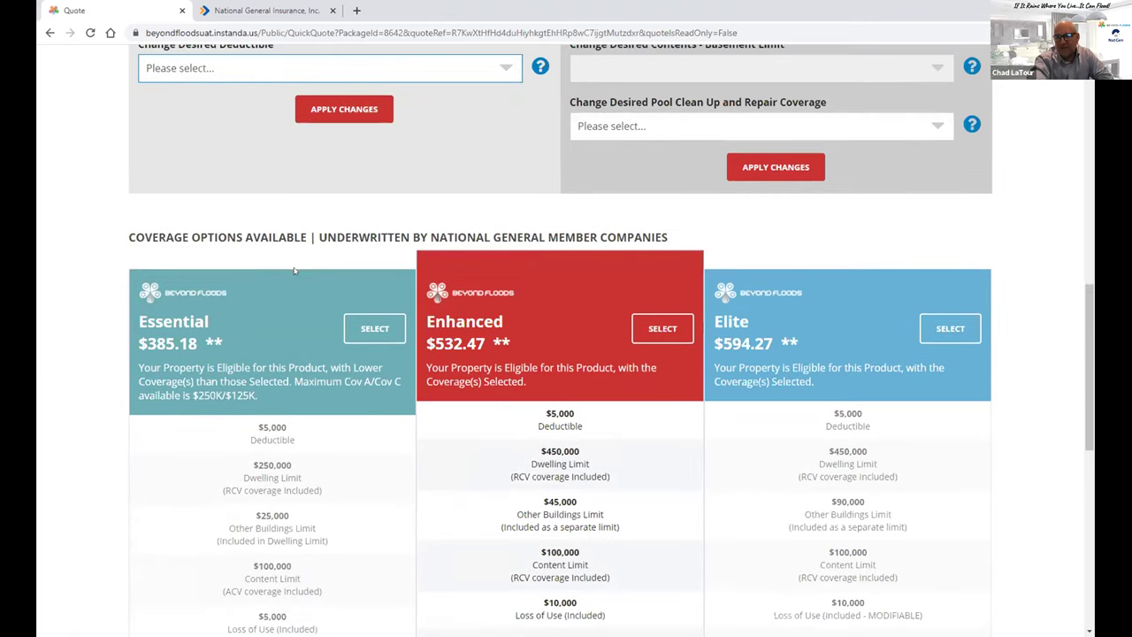
scroll(295, 271, "down", 2)
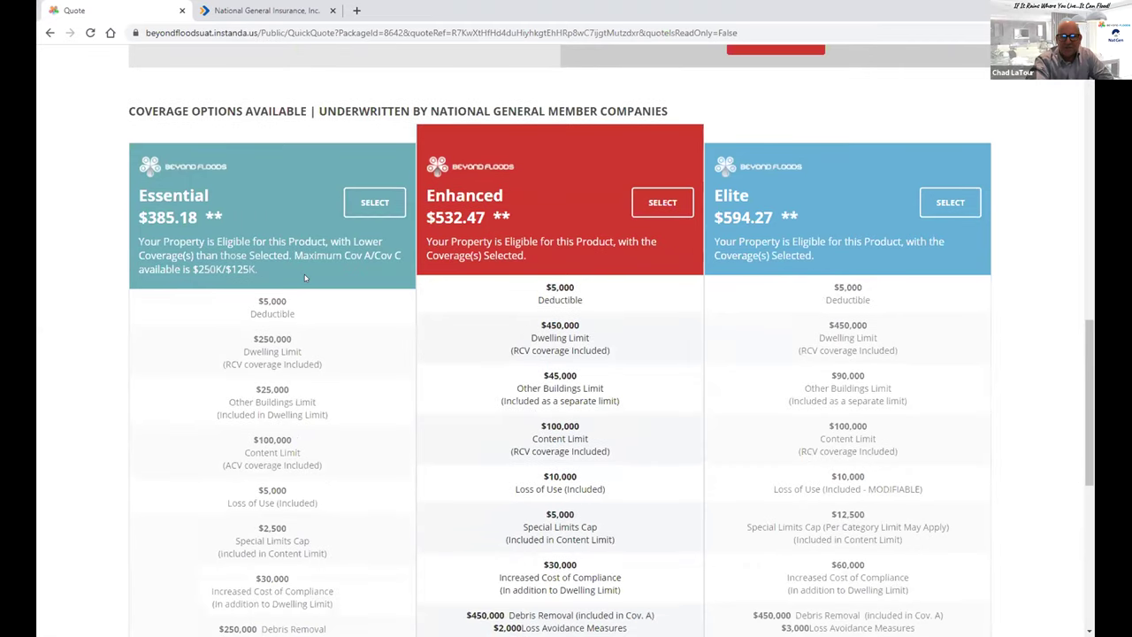
scroll(640, 379, "down", 1)
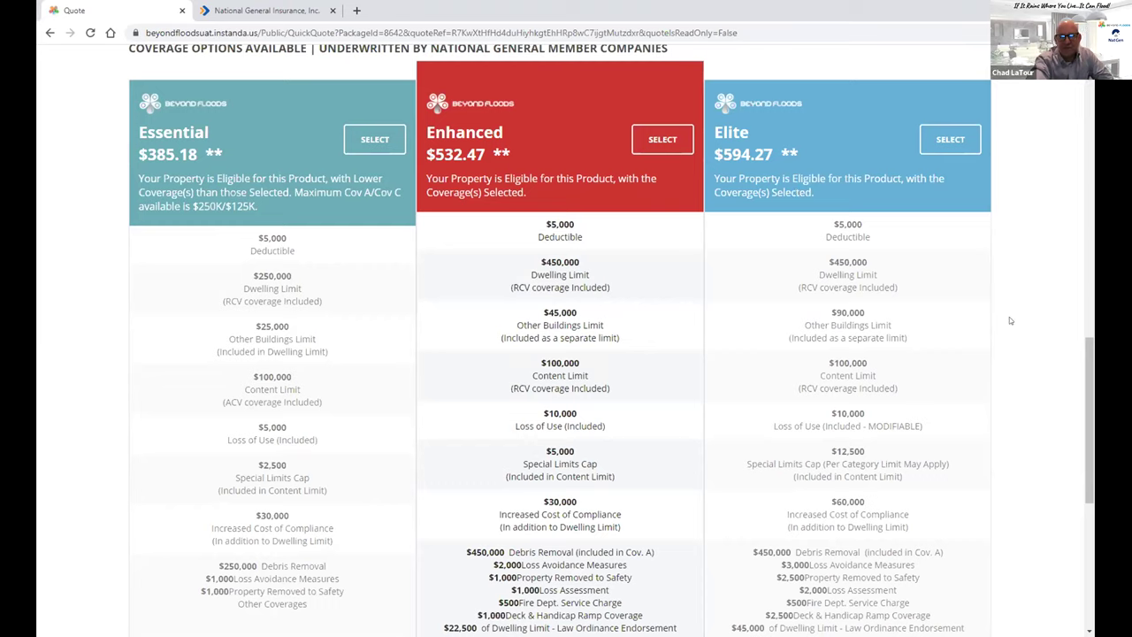
scroll(1004, 328, "down", 1)
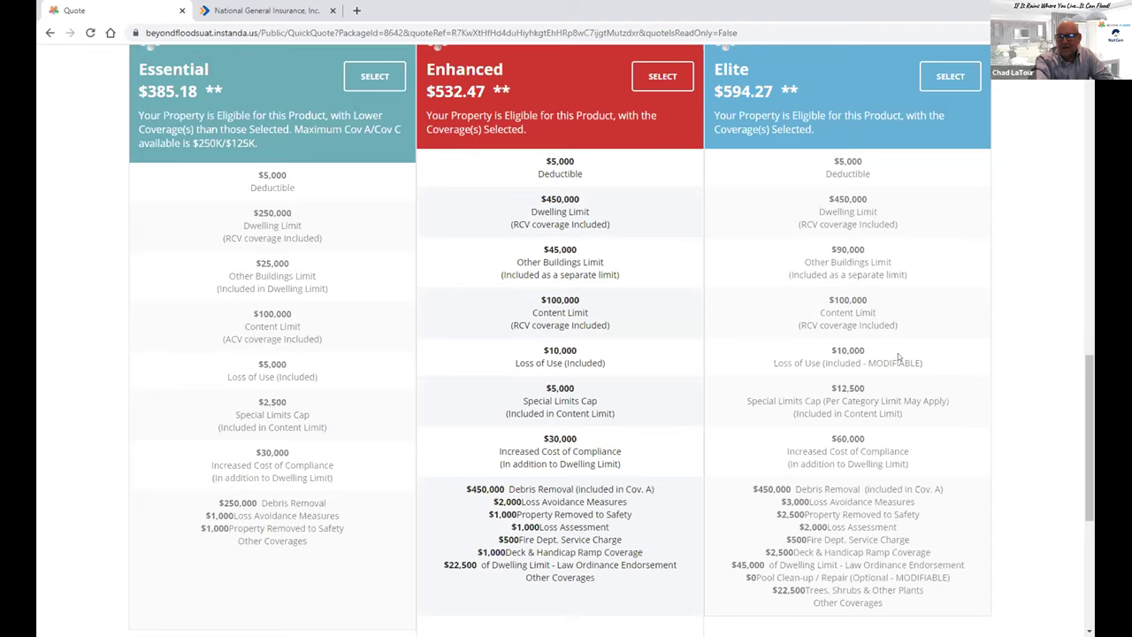
Step: Check the optional limits offered for Loss of Use and for Dwelling - Basement without choosing any
scroll(863, 234, "up", 5)
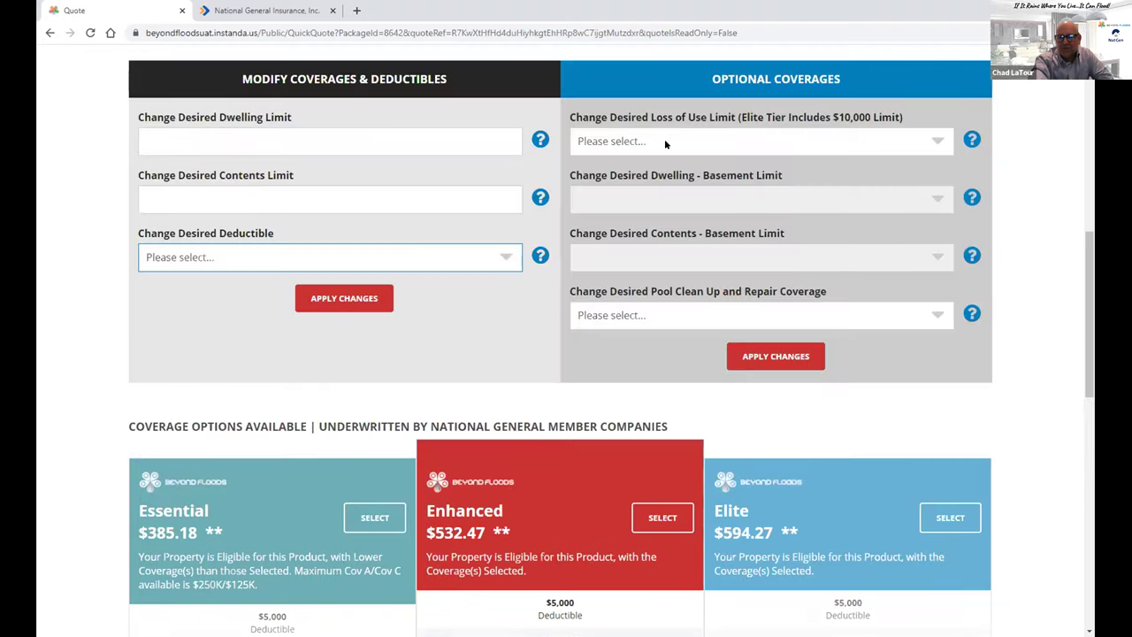
left_click(937, 140)
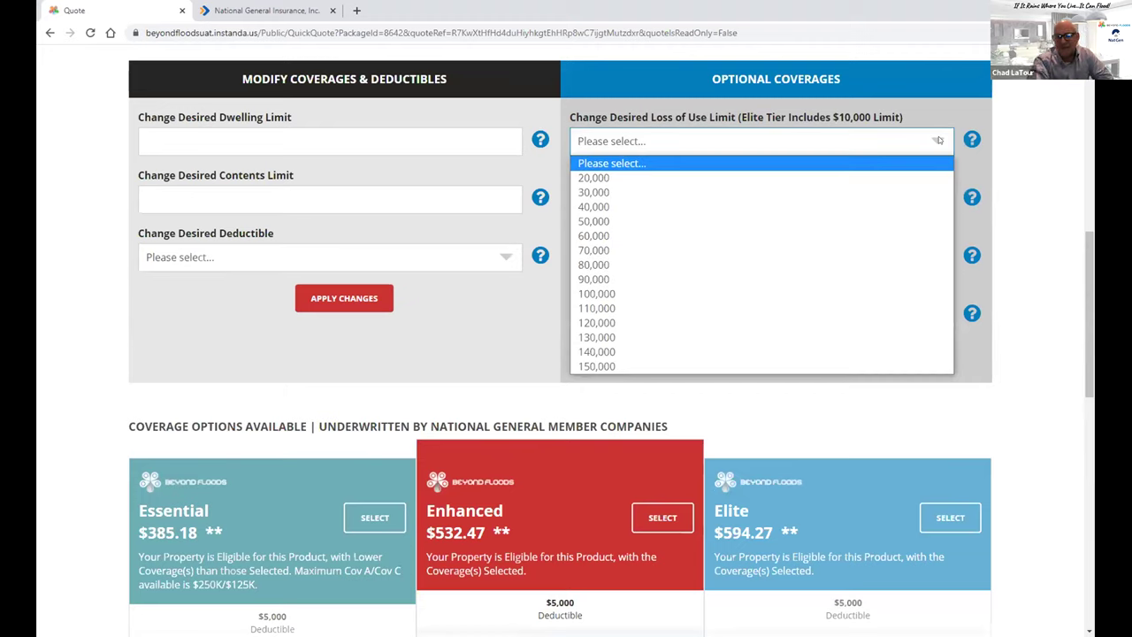
left_click(817, 395)
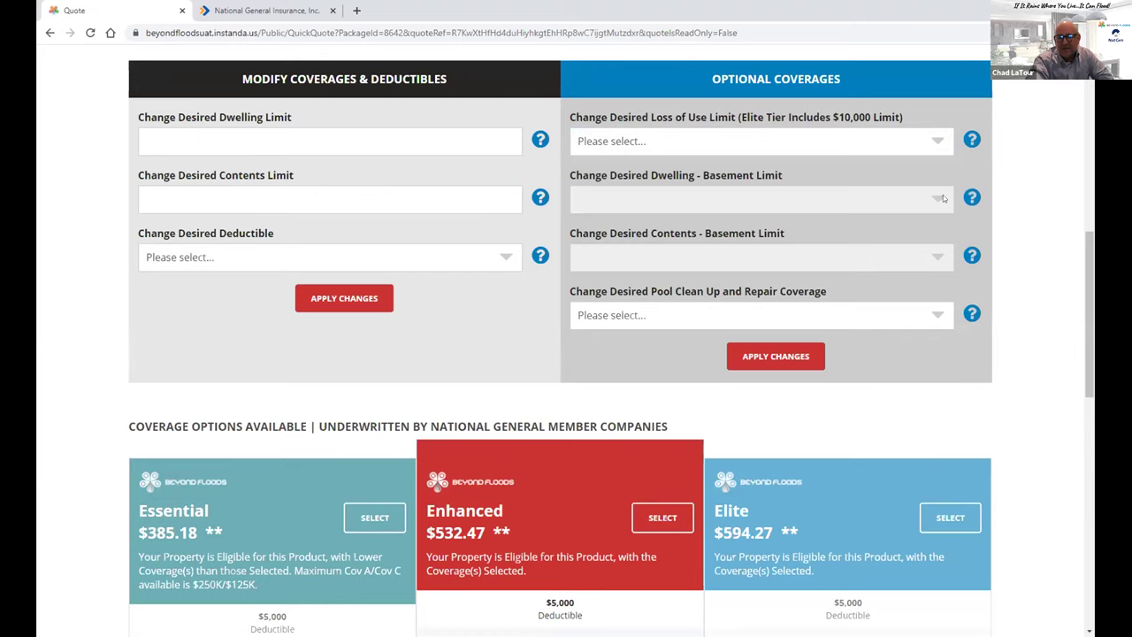
left_click(938, 199)
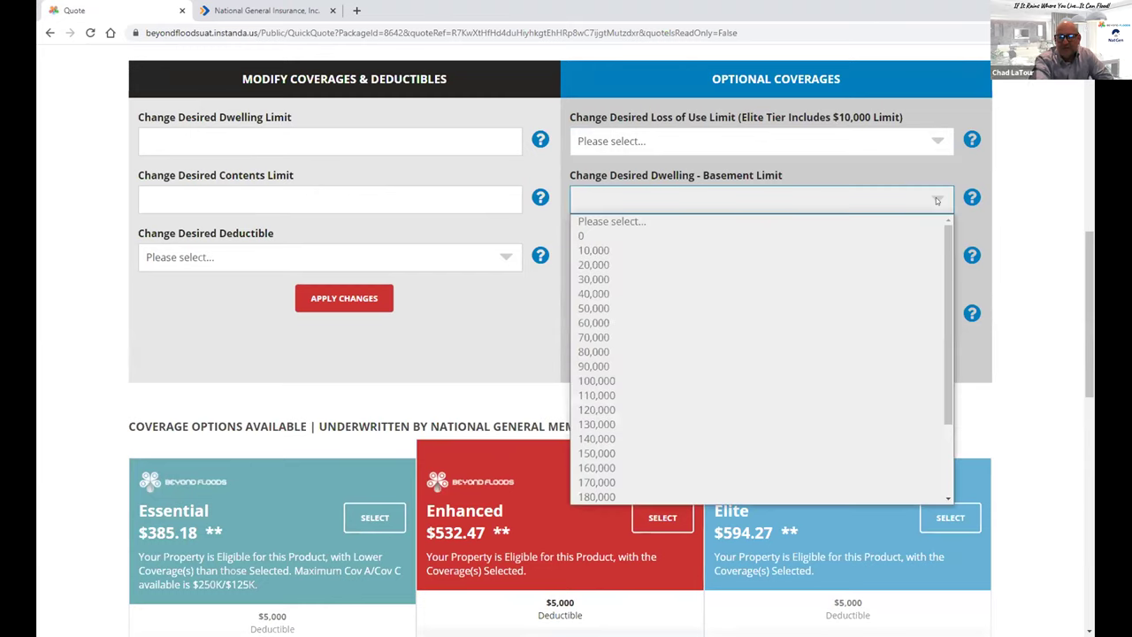
scroll(915, 327, "down", 2)
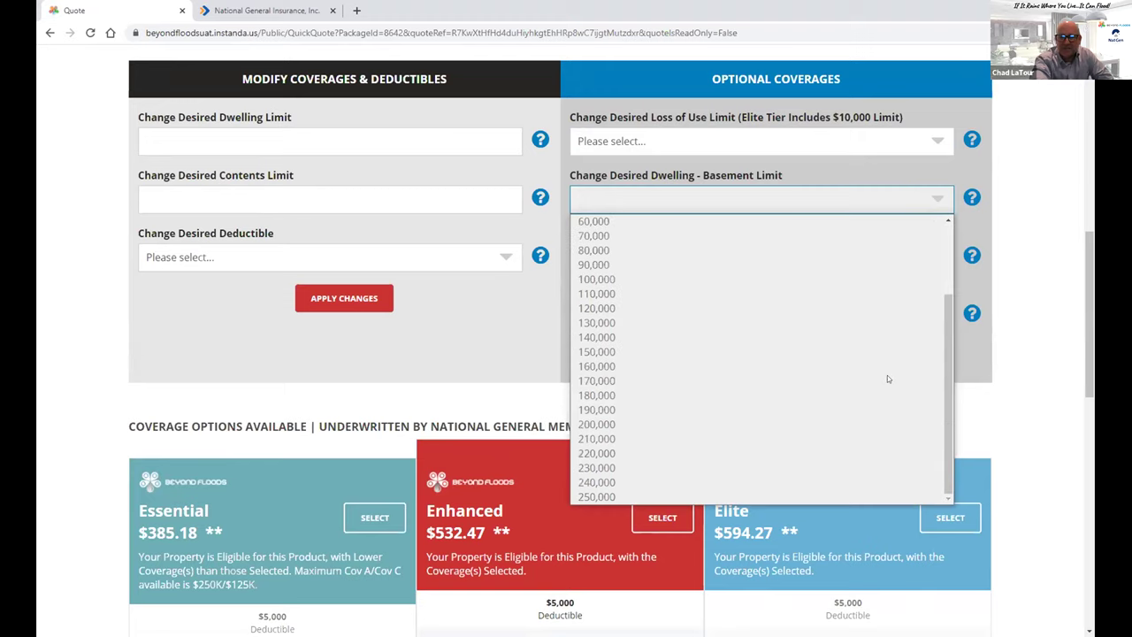
scroll(632, 487, "down", 1)
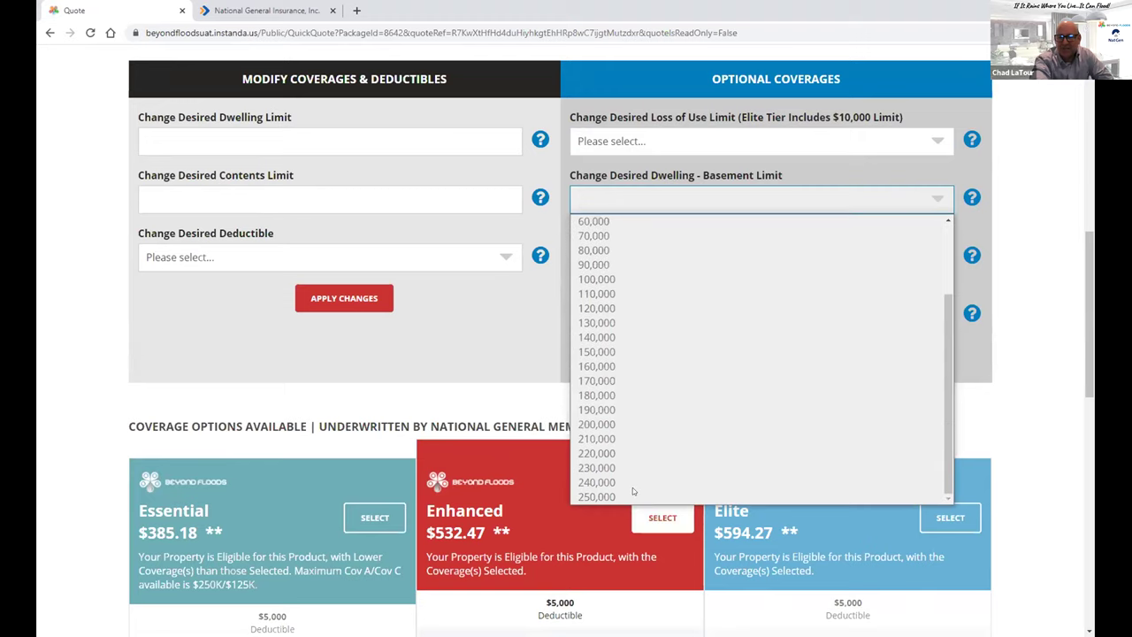
left_click(1015, 234)
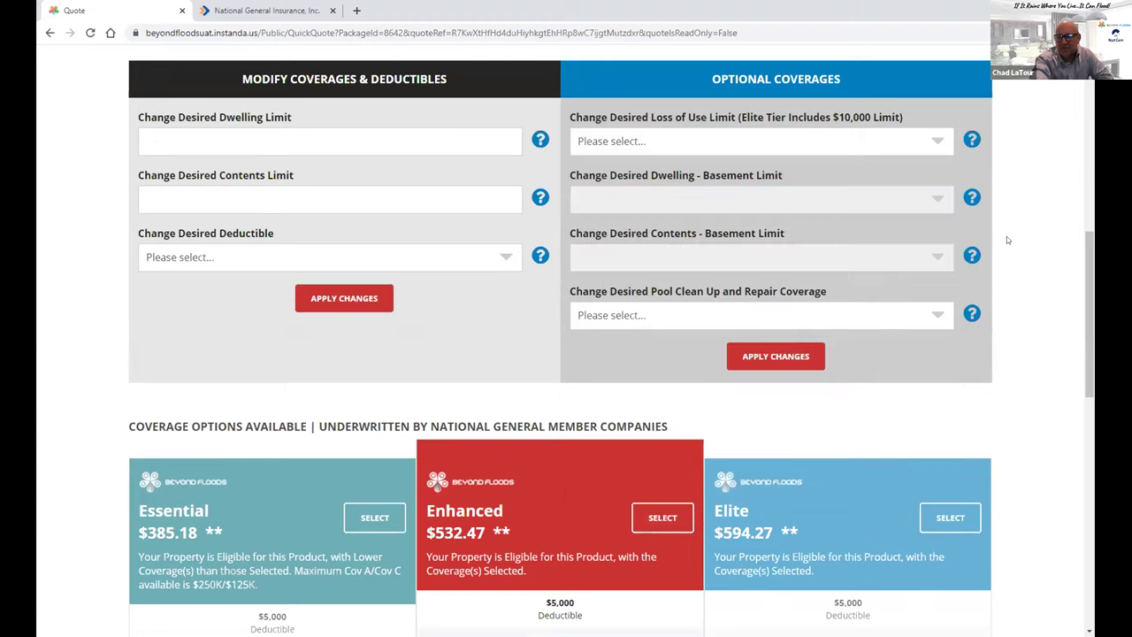
Step: Check the optional amounts offered for Contents - Basement and for Pool Clean Up and Repair without choosing any
left_click(936, 254)
scroll(728, 396, "down", 1)
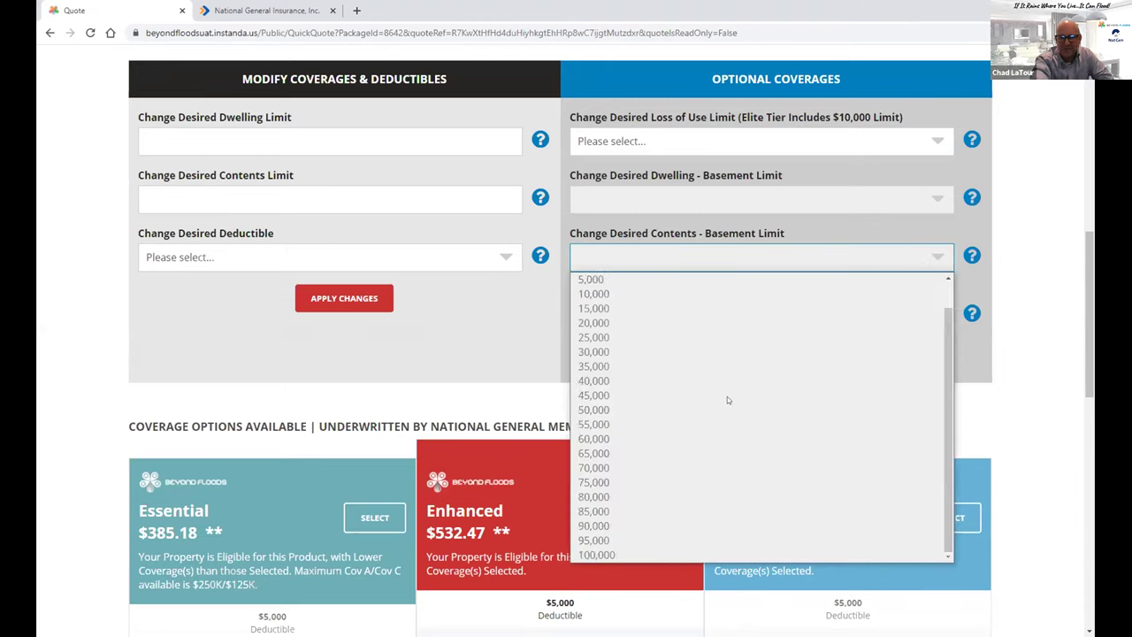
left_click(1044, 307)
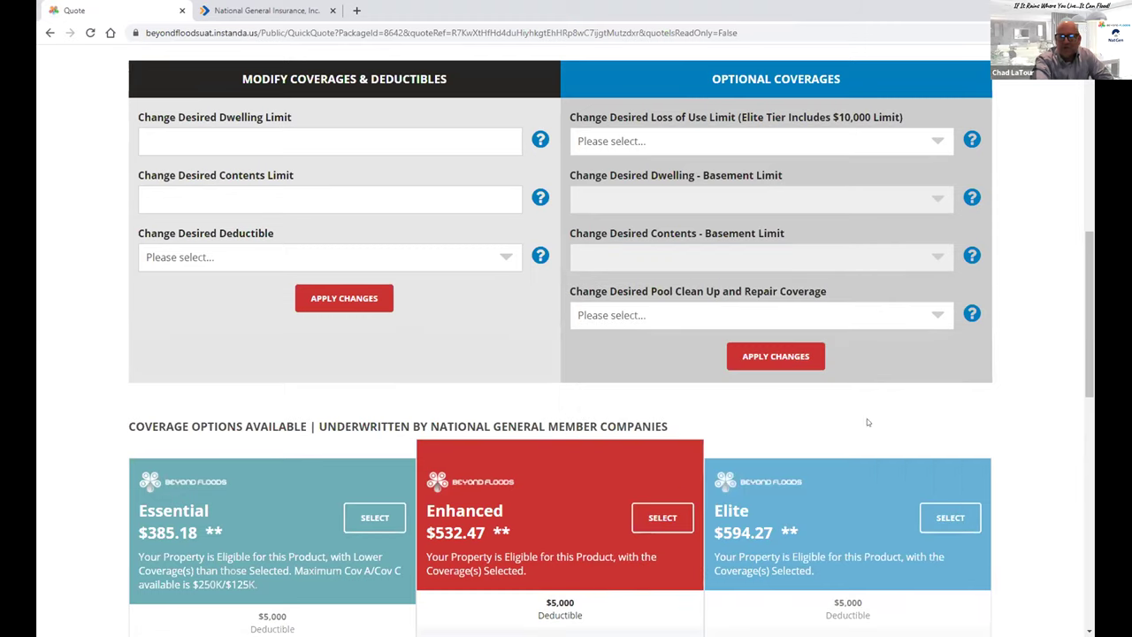
left_click(939, 317)
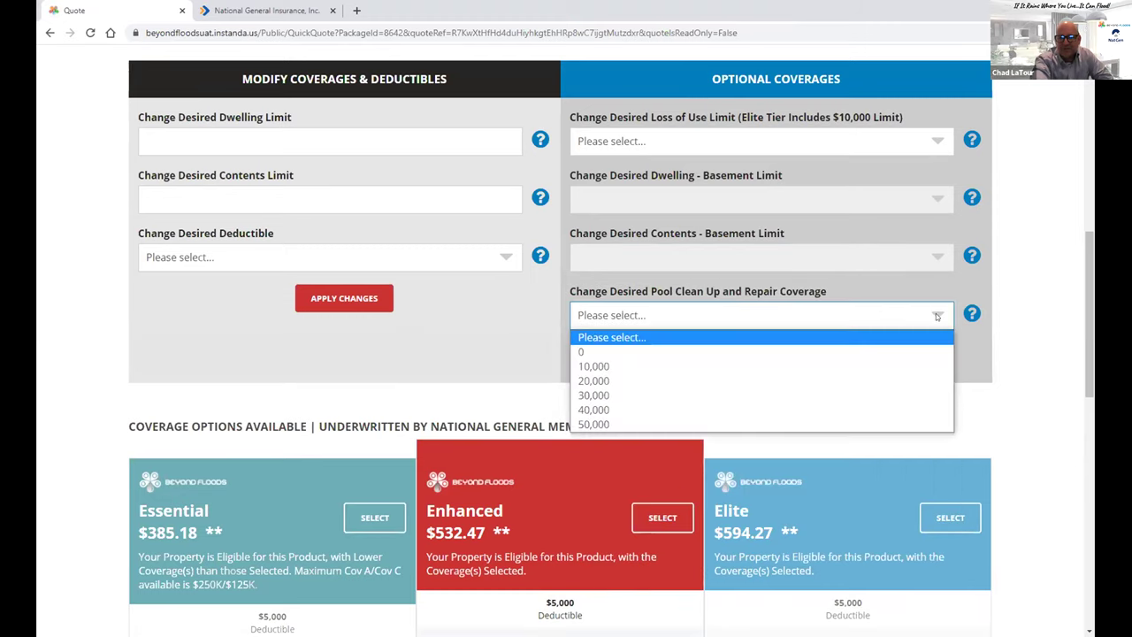
left_click(985, 418)
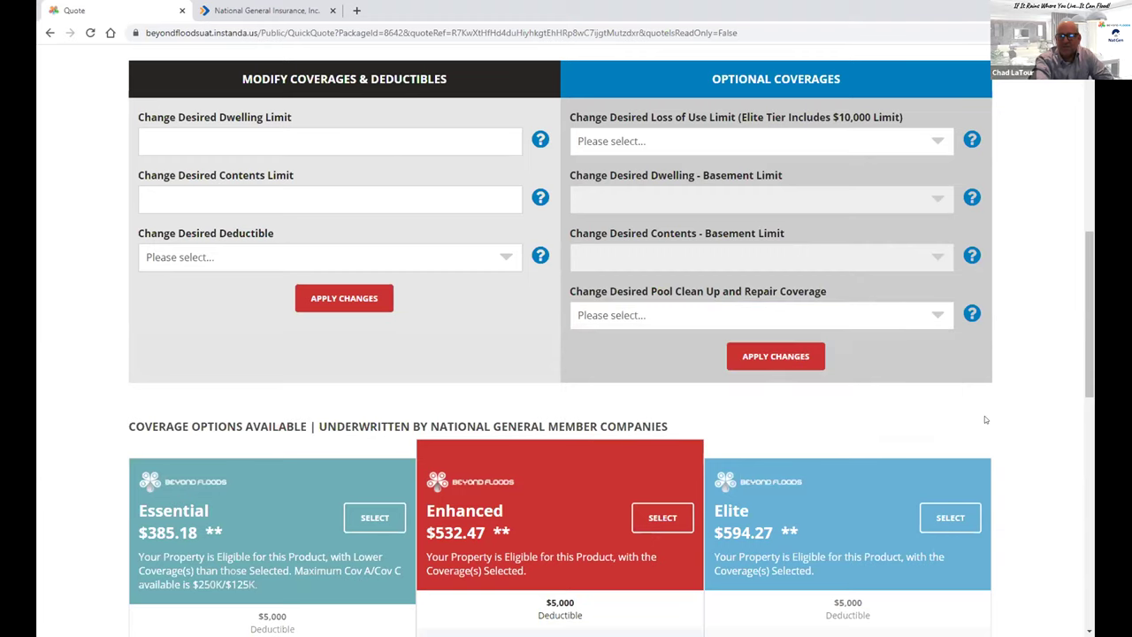
Step: Examine the three plans' full coverage details, the disclaimer and the quote document section below them
scroll(980, 418, "down", 4)
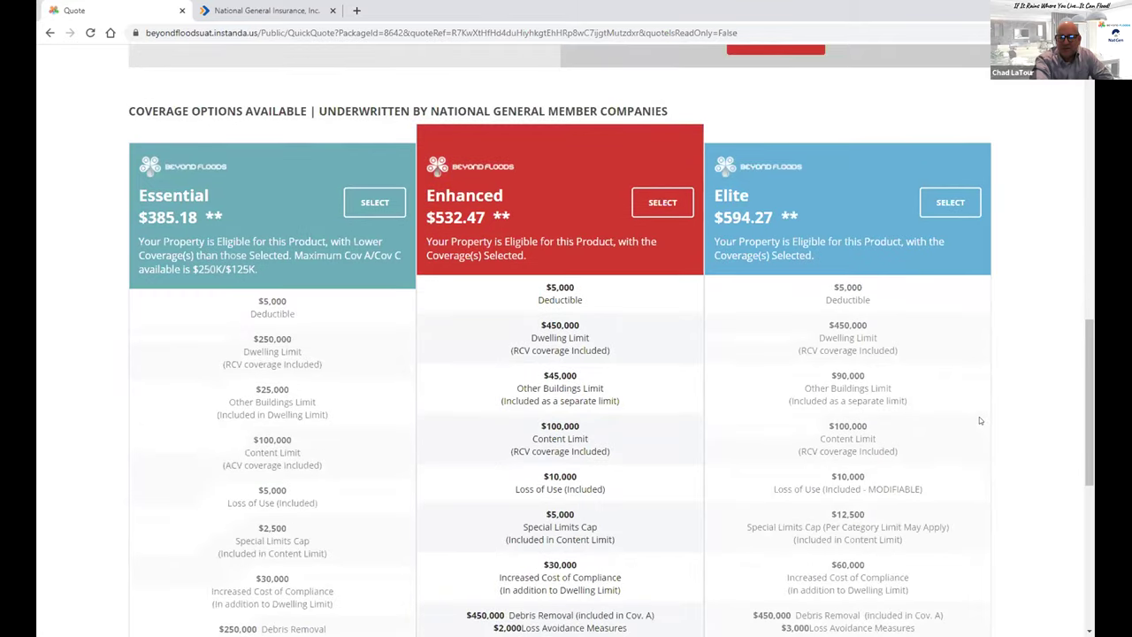
scroll(980, 417, "down", 2)
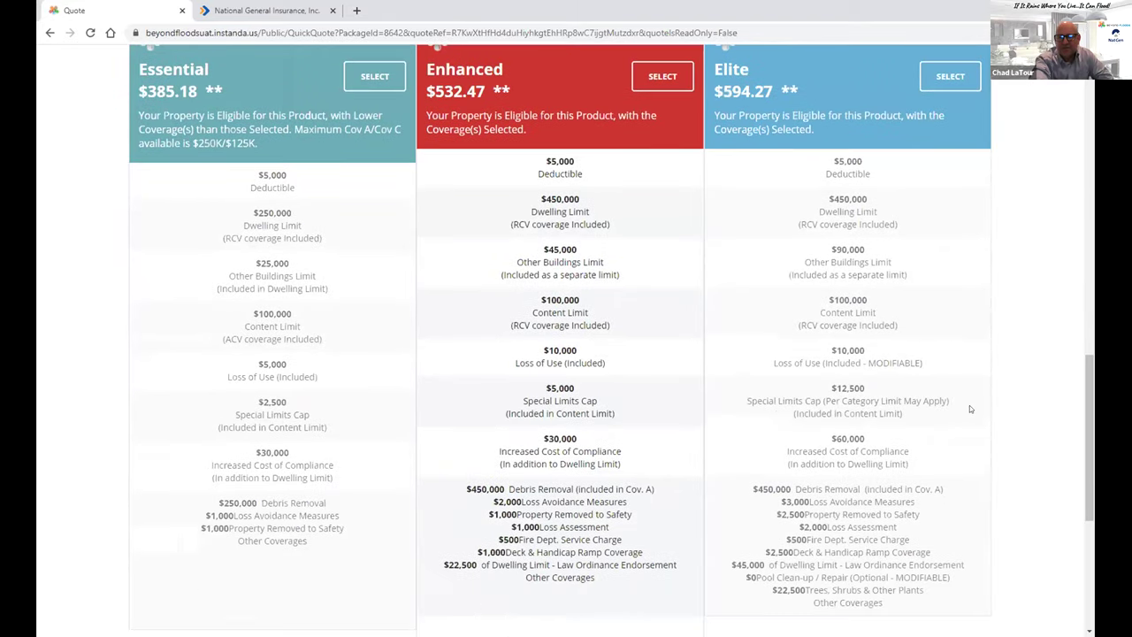
scroll(970, 409, "down", 3)
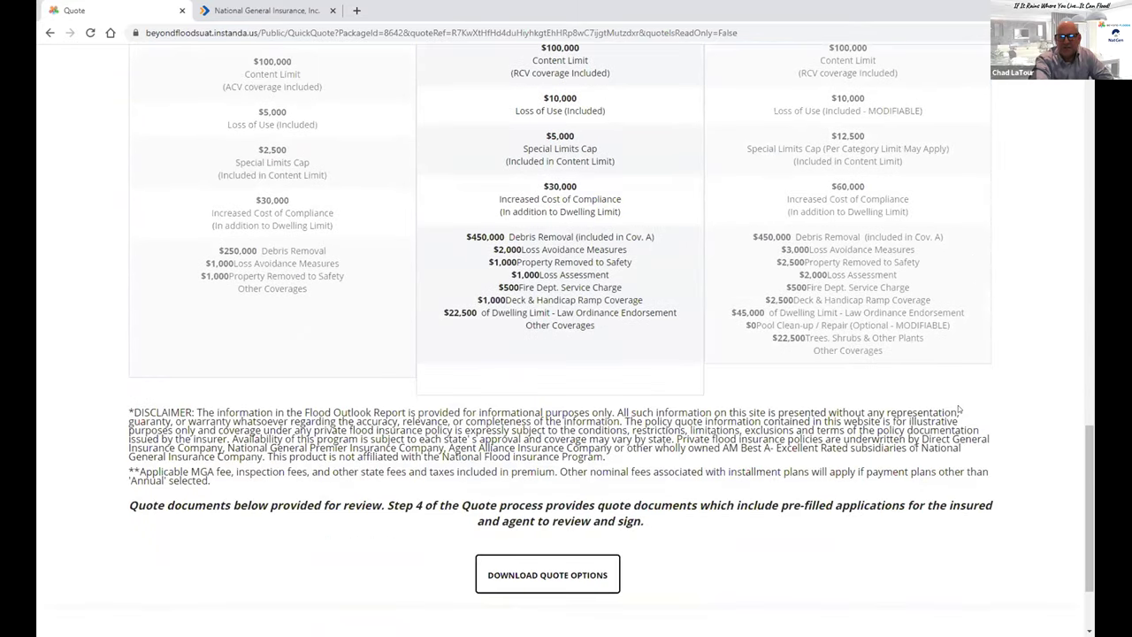
scroll(959, 404, "up", 1)
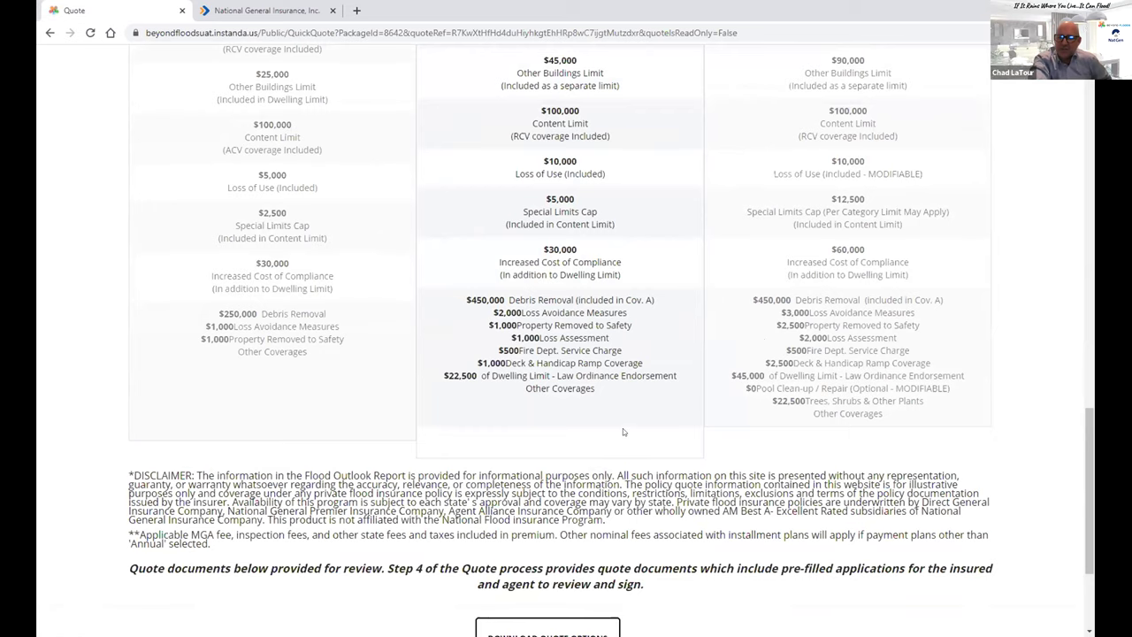
scroll(743, 419, "up", 2)
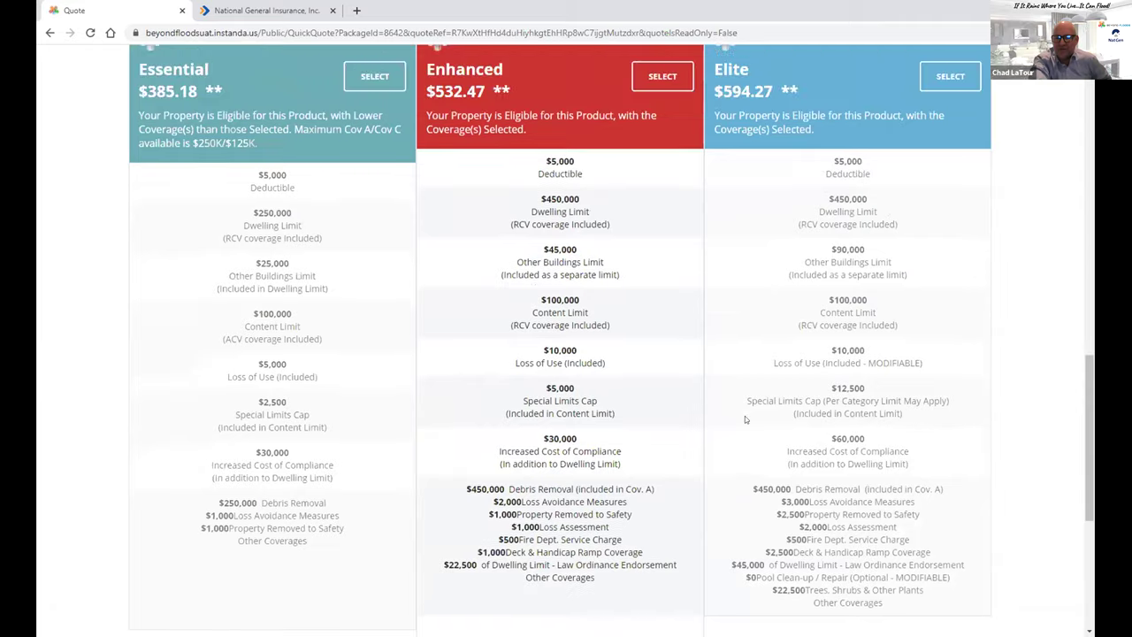
scroll(745, 416, "down", 3)
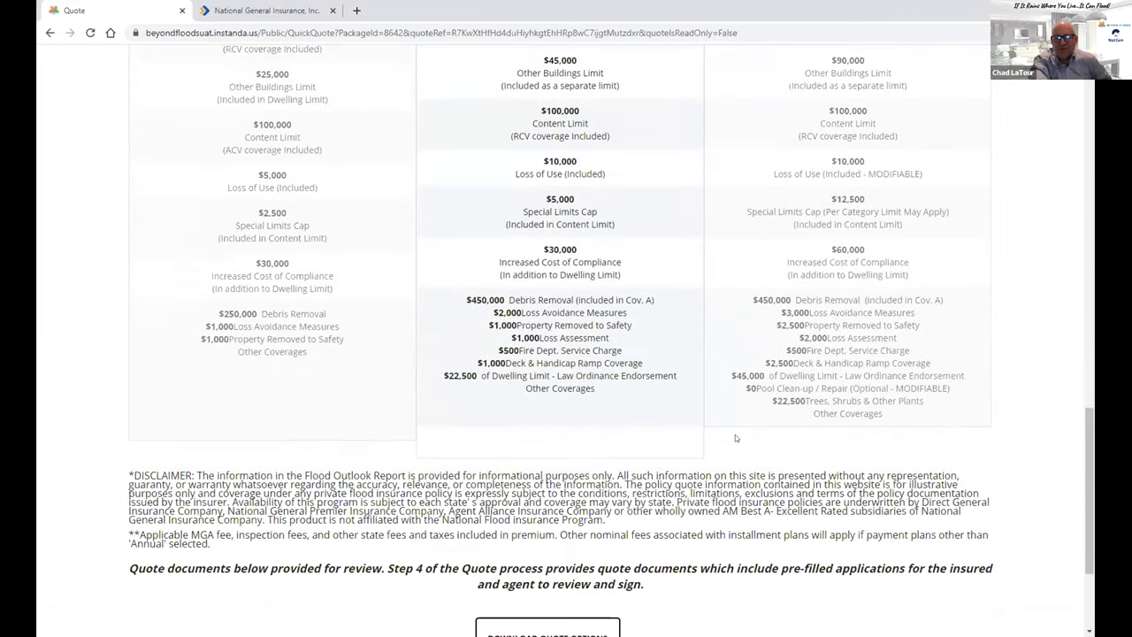
scroll(730, 431, "down", 1)
Step: Select the Enhanced coverage option and switch the selection to Elite
scroll(684, 337, "up", 6)
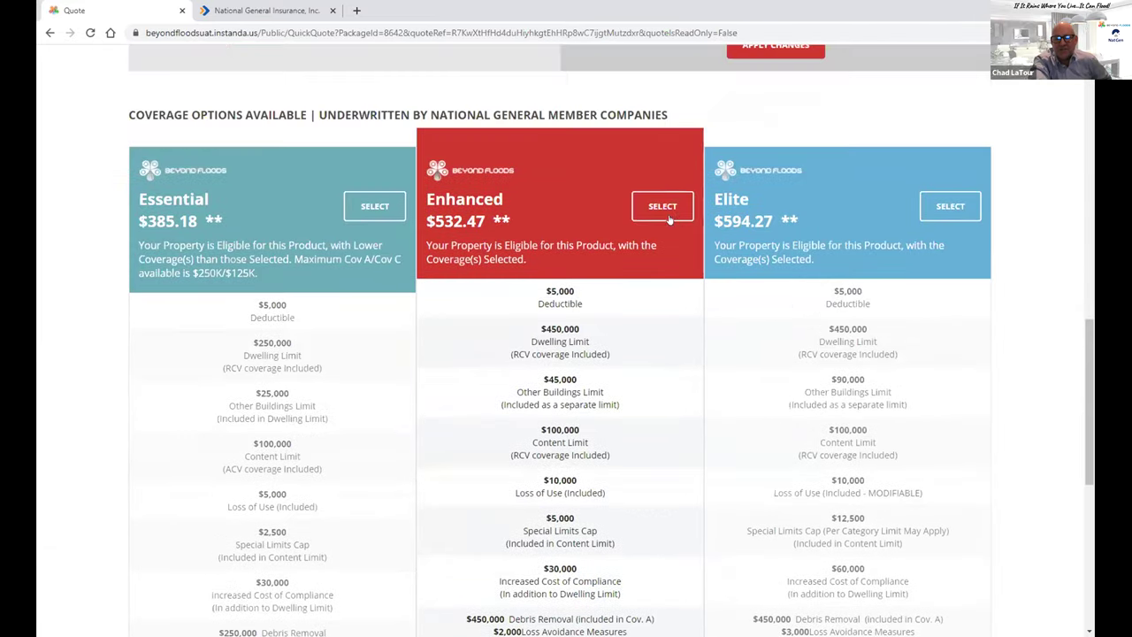
left_click(659, 452)
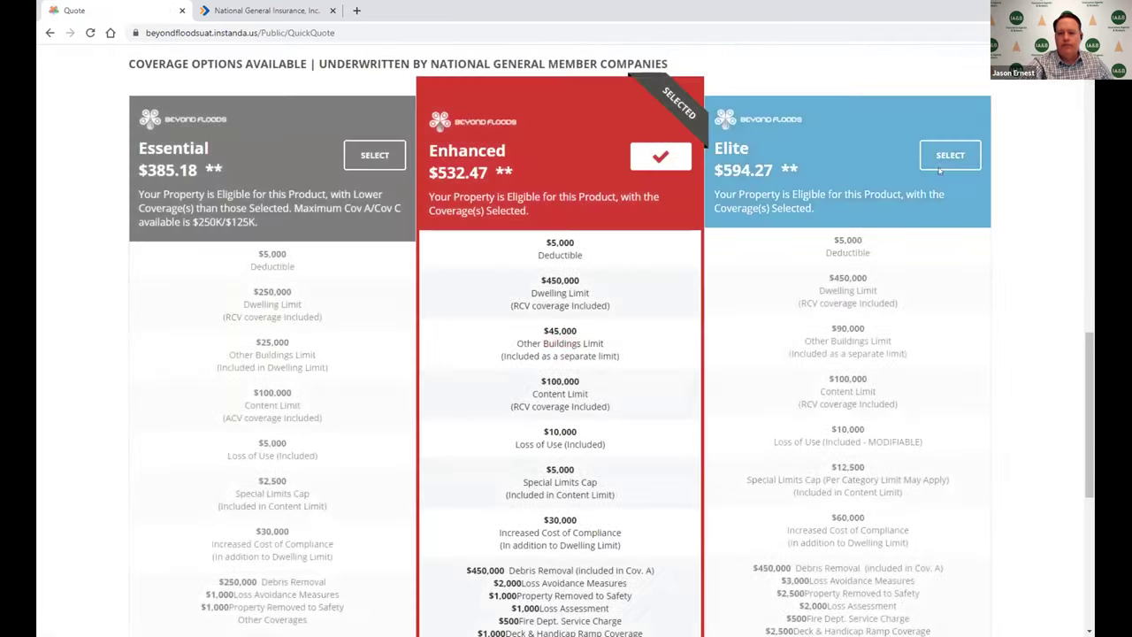
left_click(951, 154)
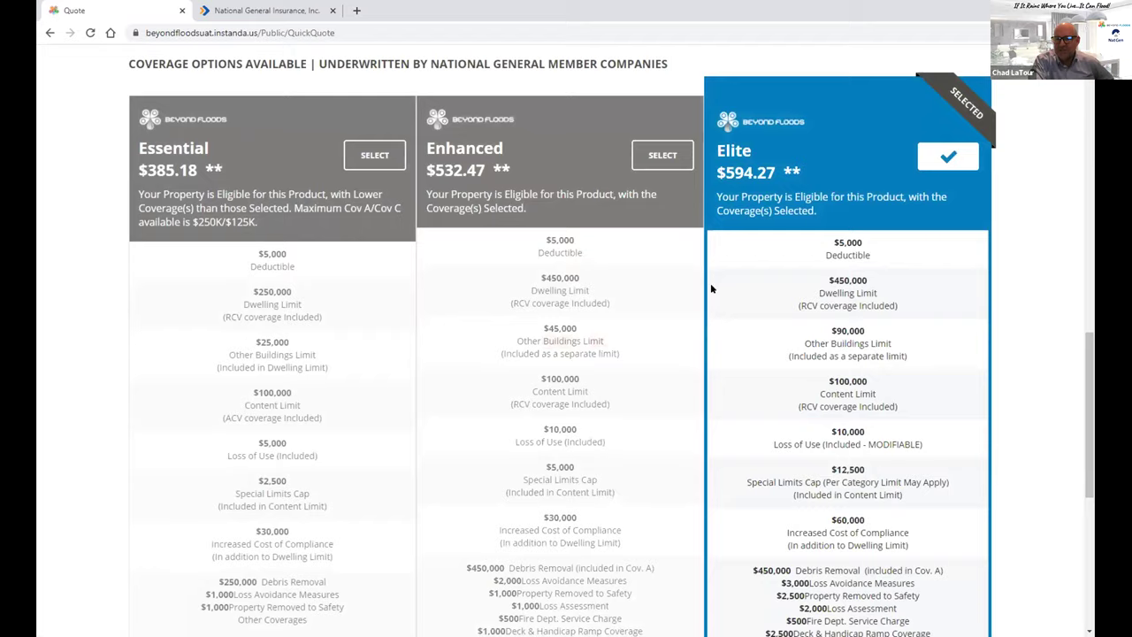
Step: Download the quote options document and request e-mailing of the selected Elite quote
scroll(699, 305, "down", 2)
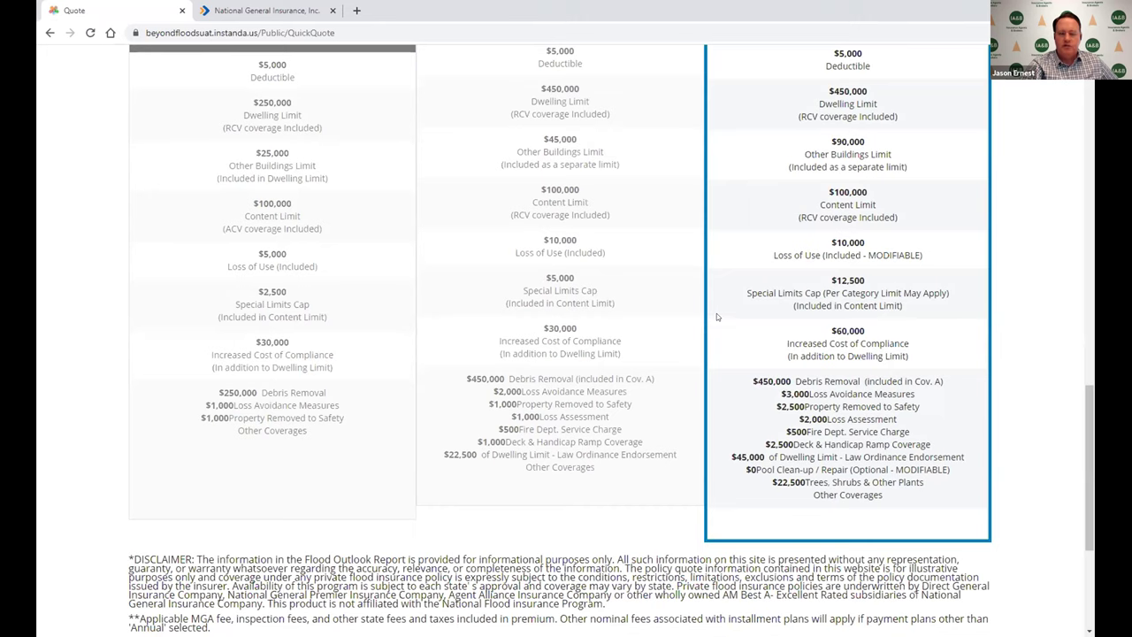
scroll(716, 315, "down", 3)
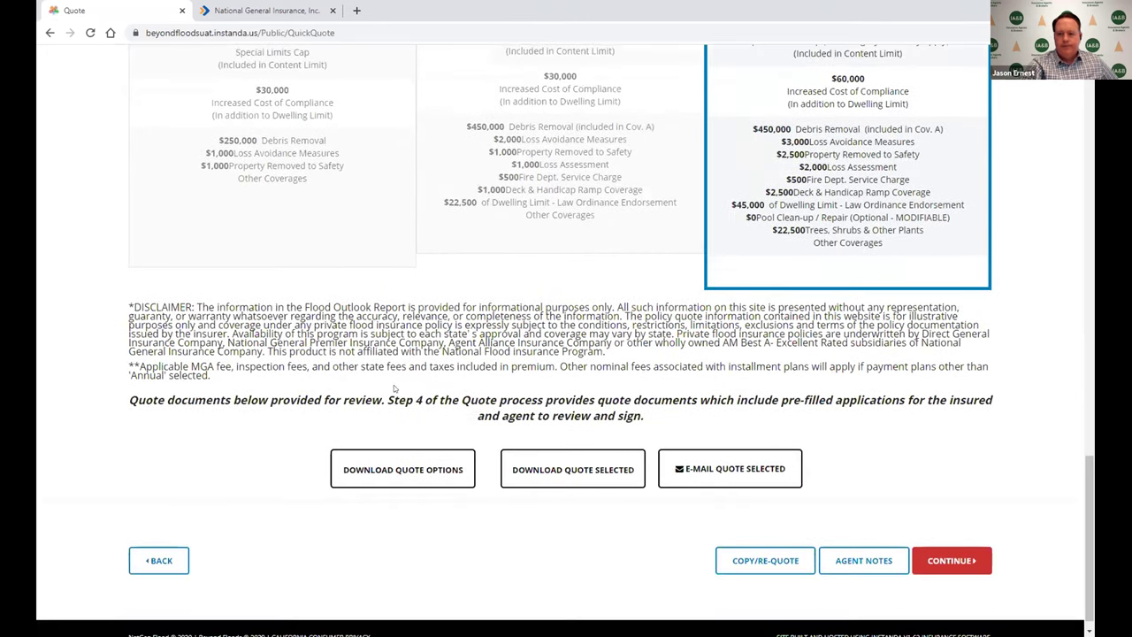
left_click(375, 470)
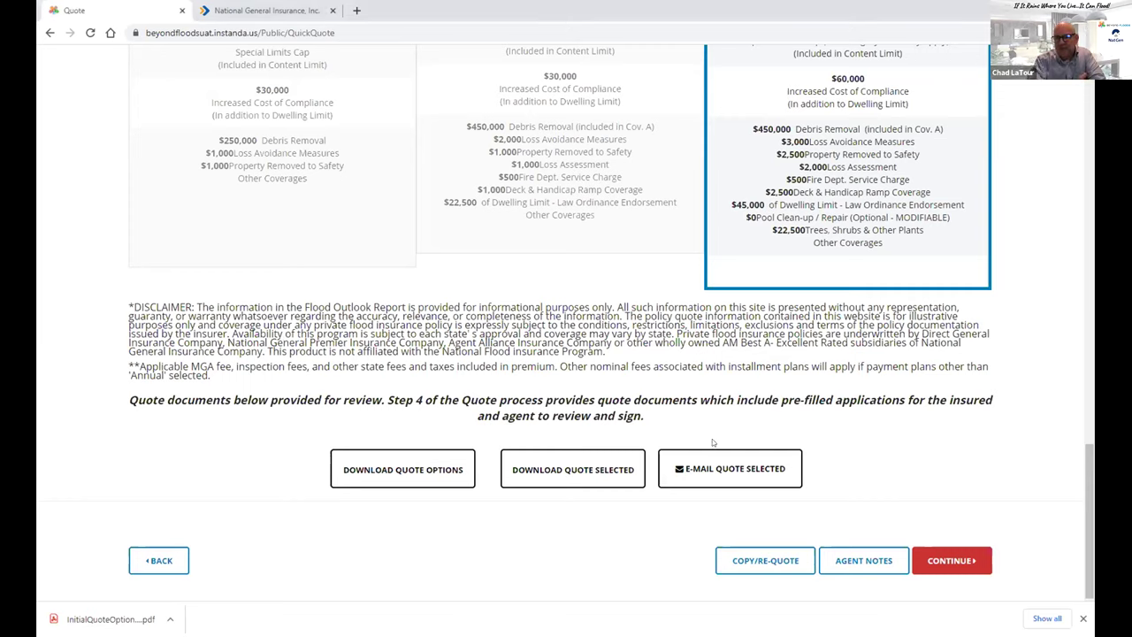
left_click(727, 469)
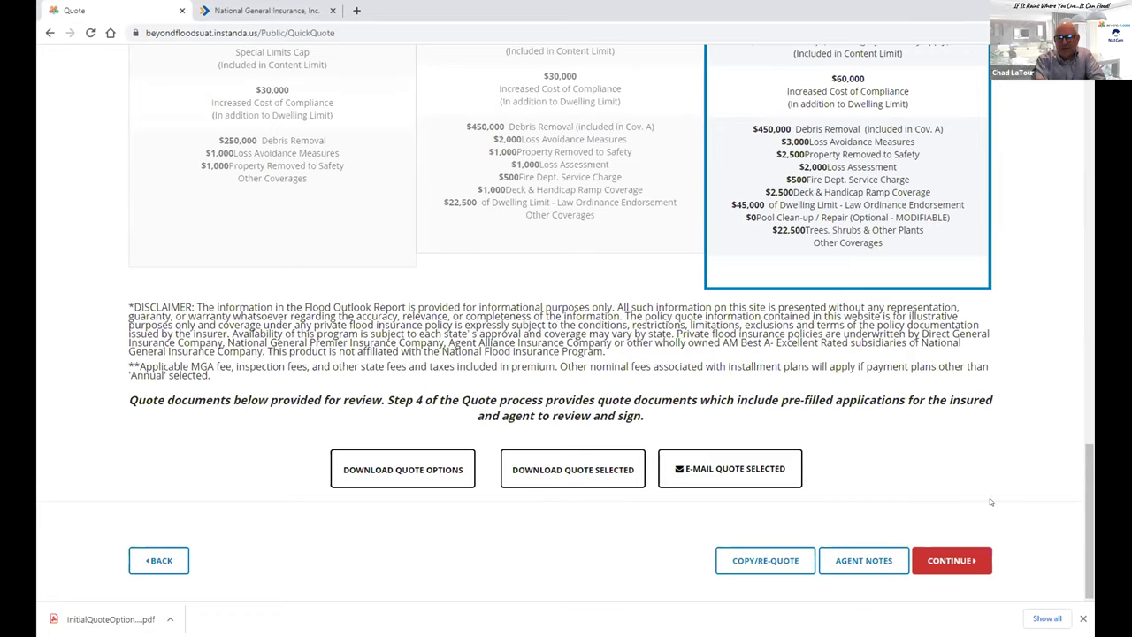
Step: Continue to the named insured information, set the desired policy effective date to 3/16/2021 and enter the insured's mobile phone number
left_click(960, 570)
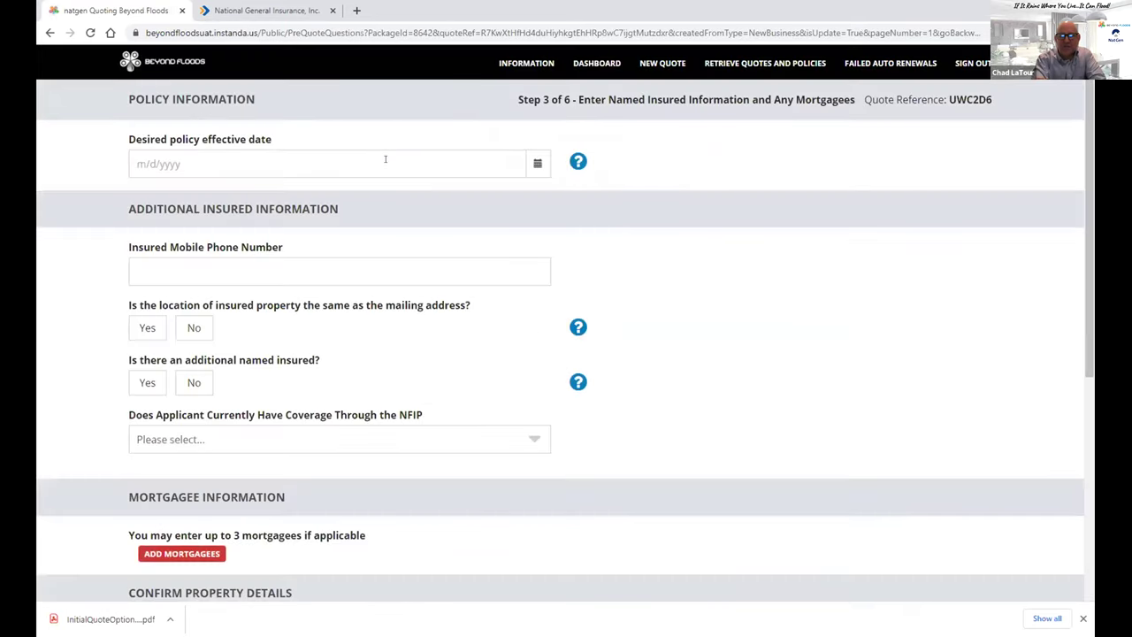
left_click(537, 163)
left_click(190, 265)
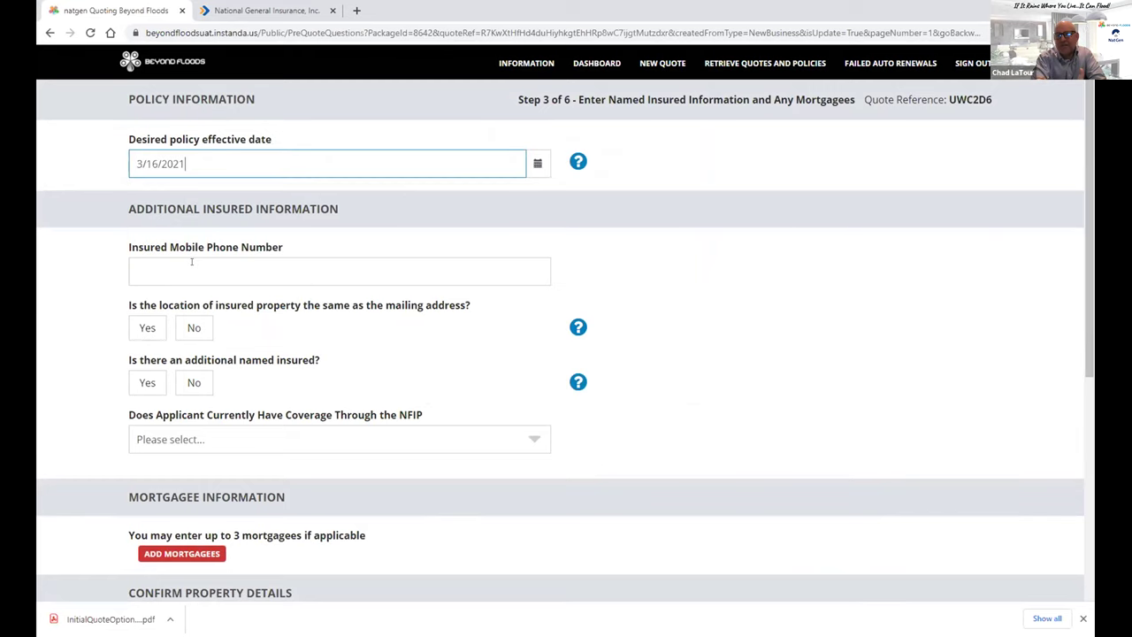
left_click(152, 275)
left_click(152, 305)
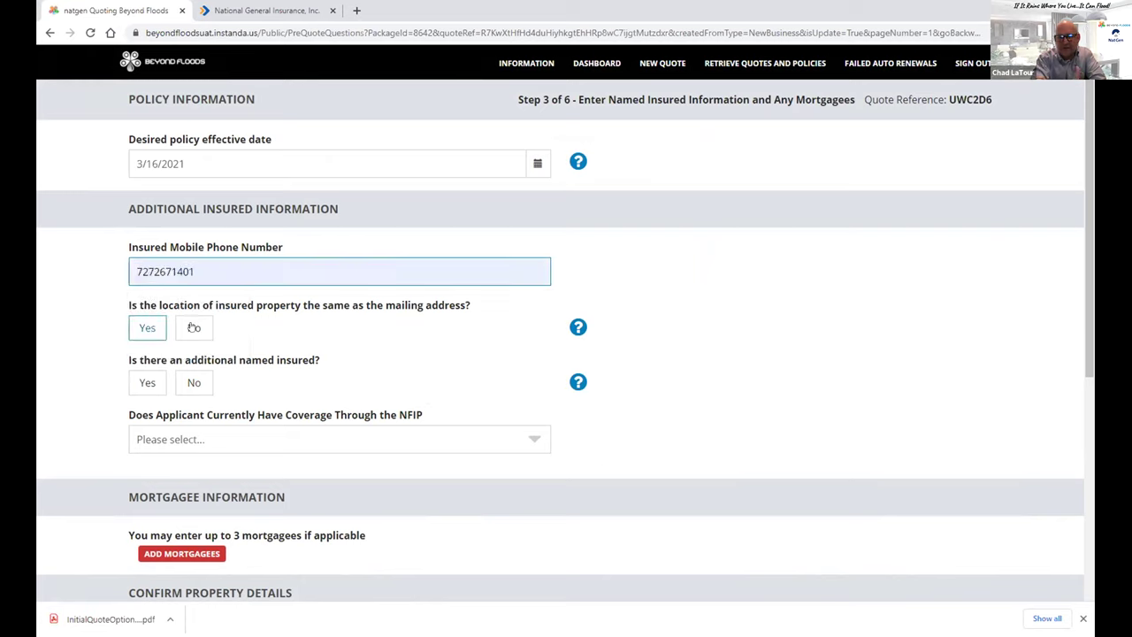
Step: Answer Yes to the mailing address matching the property, No to an additional named insured, and No to current NFIP coverage
left_click(149, 329)
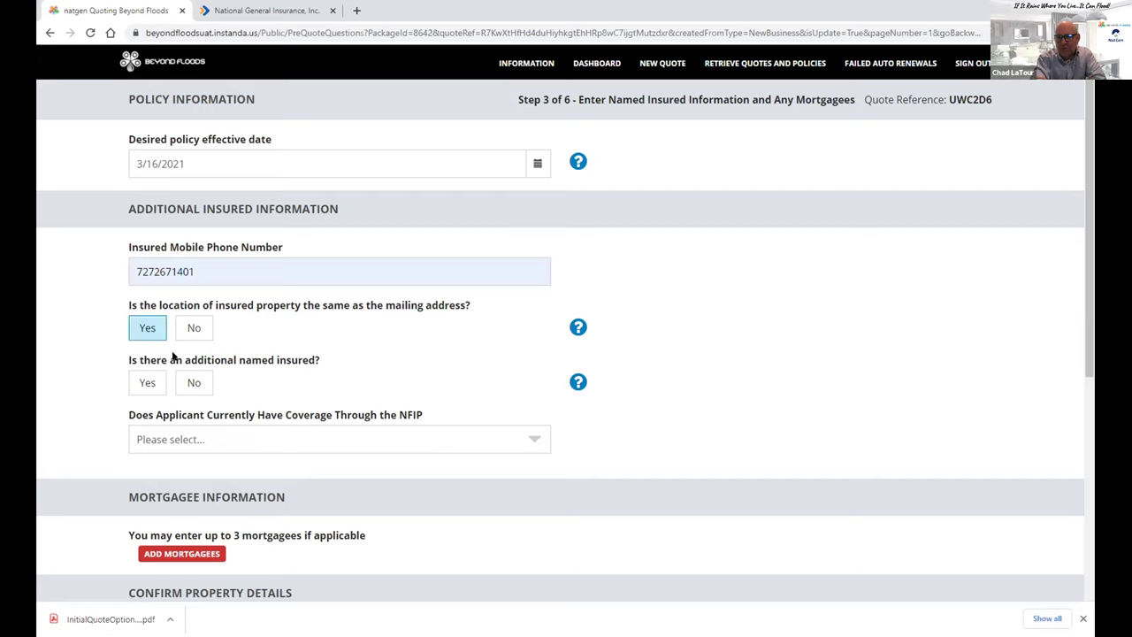
left_click(194, 382)
left_click(194, 440)
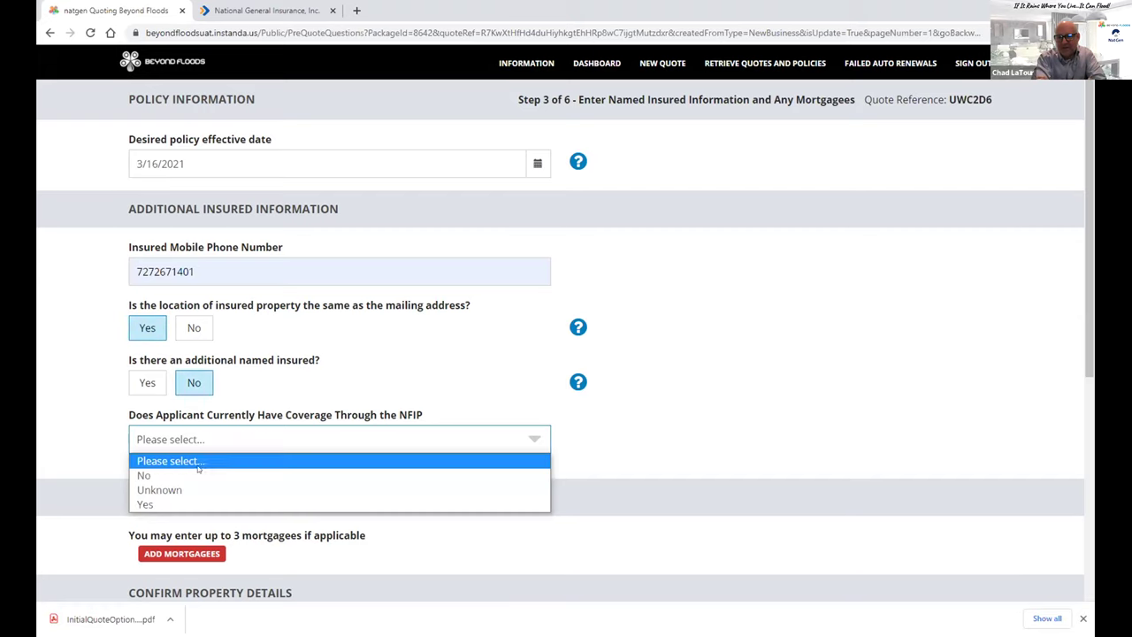
left_click(192, 476)
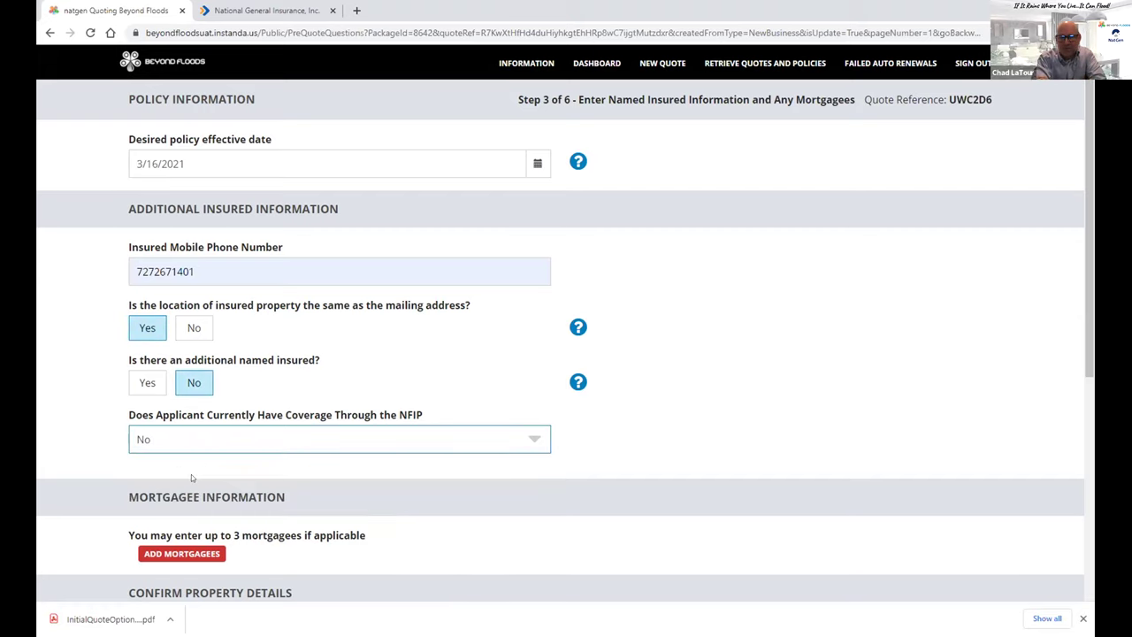
Step: Review the mortgagee and property detail questions, displaying the help notes for over-water property and prior flood losses
scroll(193, 474, "down", 5)
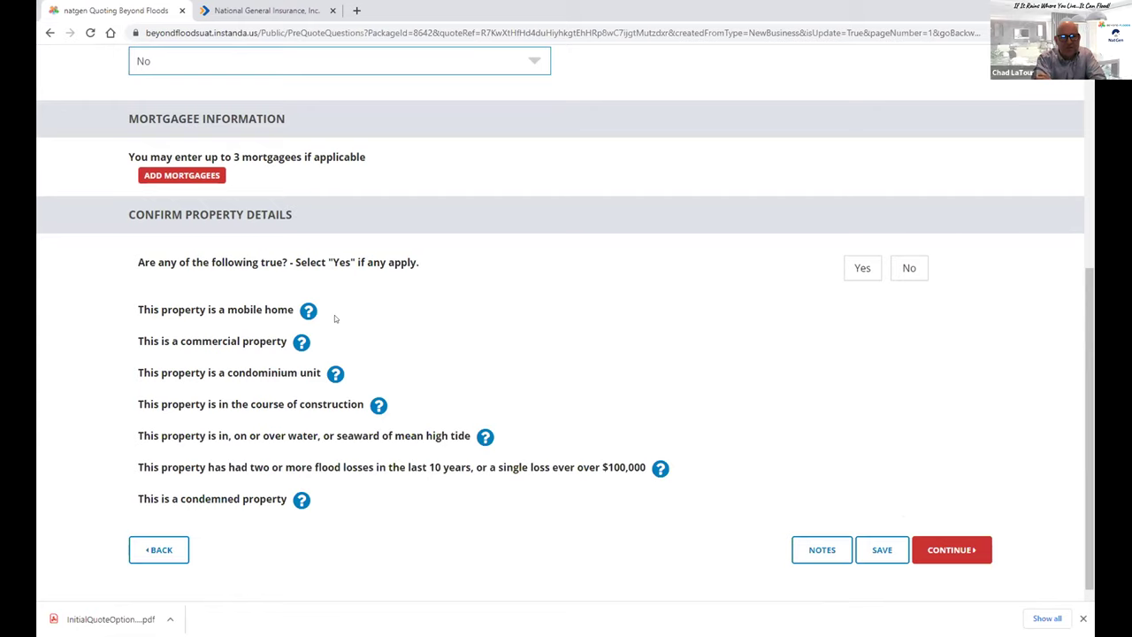
scroll(334, 317, "up", 3)
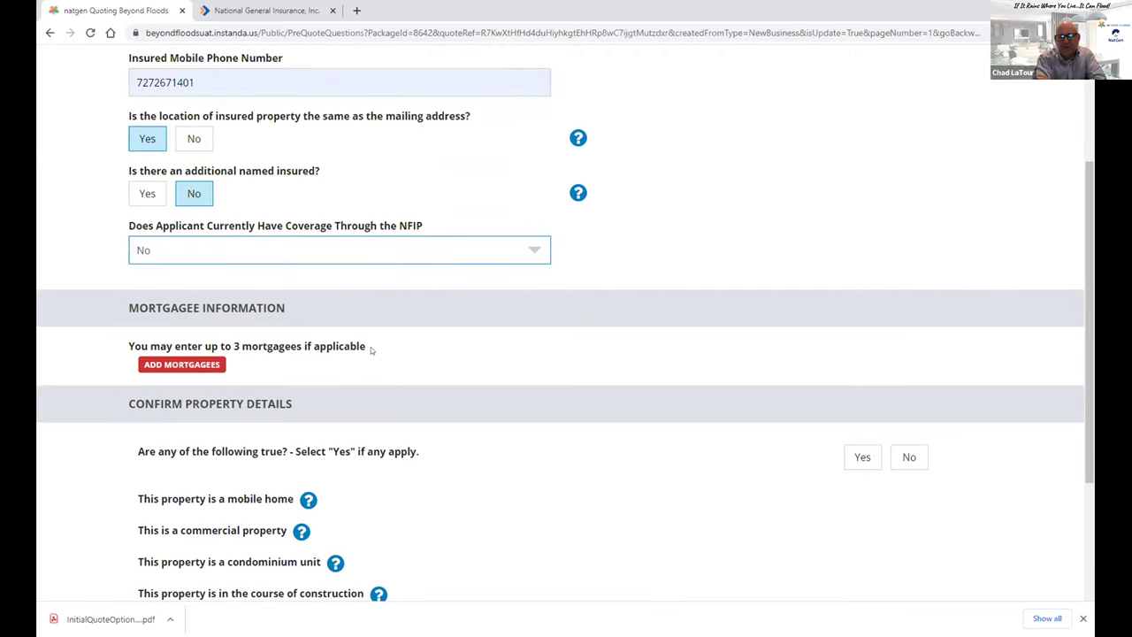
scroll(371, 349, "up", 3)
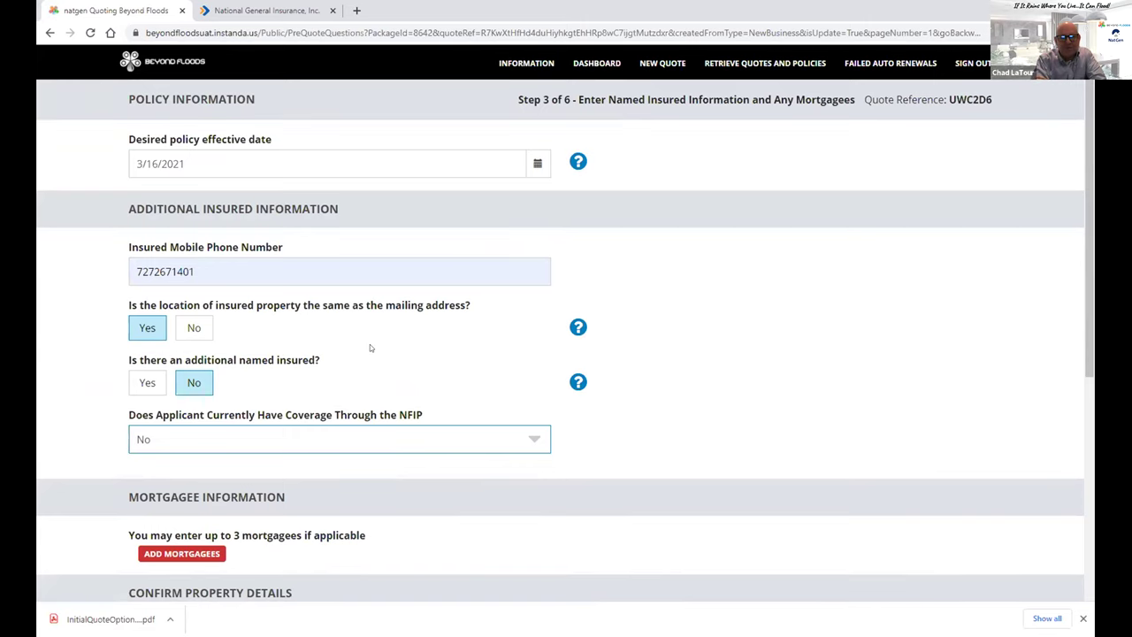
scroll(372, 350, "down", 5)
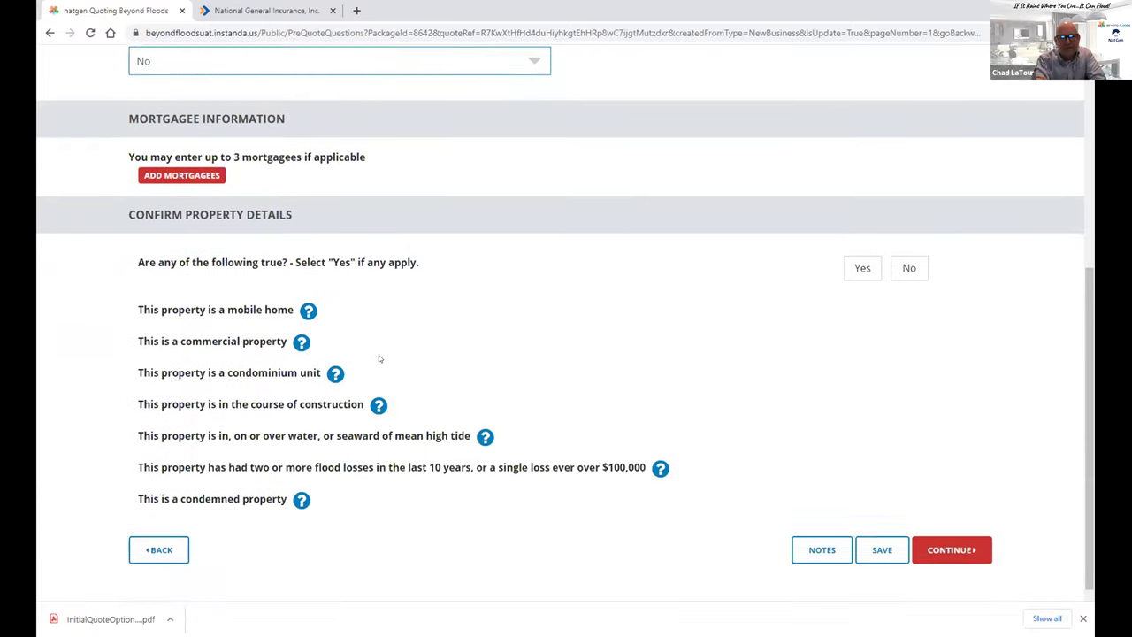
scroll(378, 355, "down", 1)
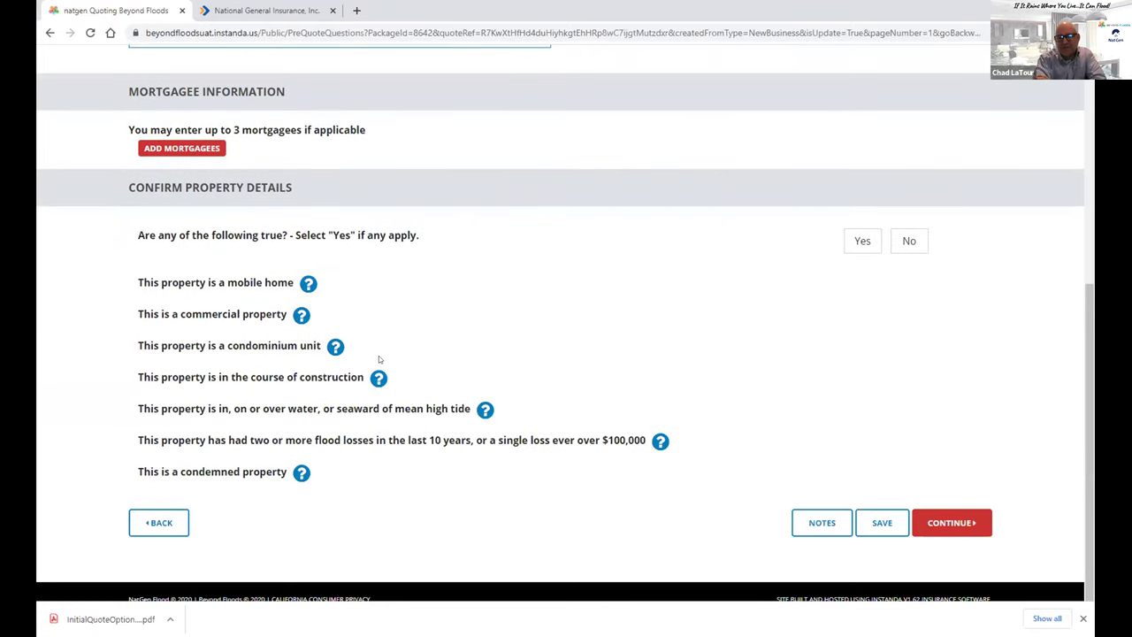
left_click(863, 246)
left_click(485, 410)
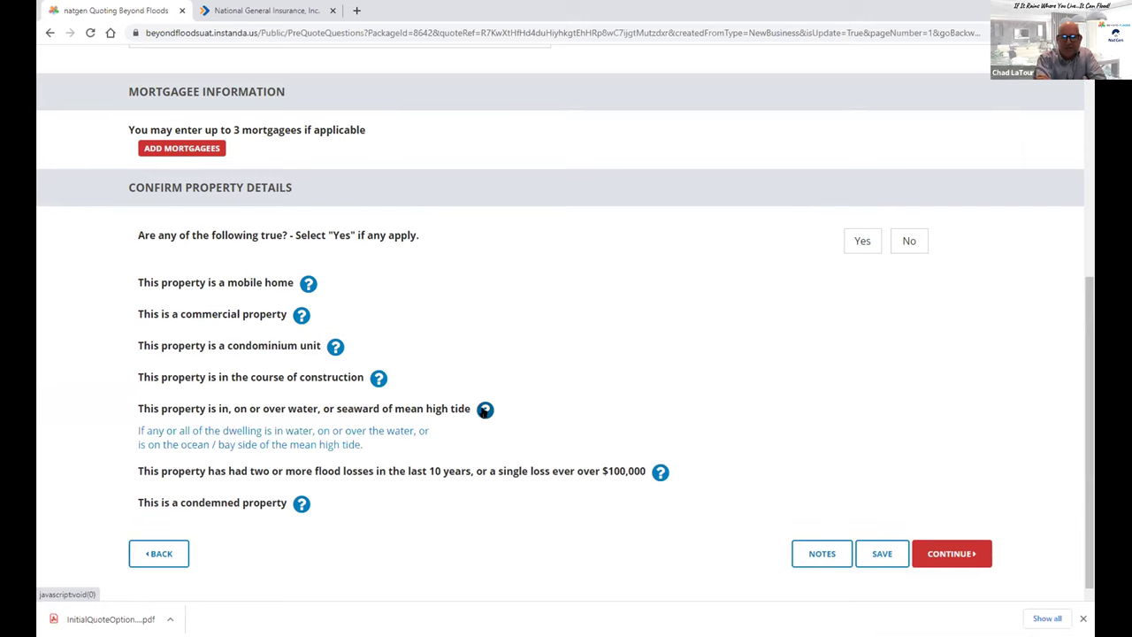
left_click(660, 471)
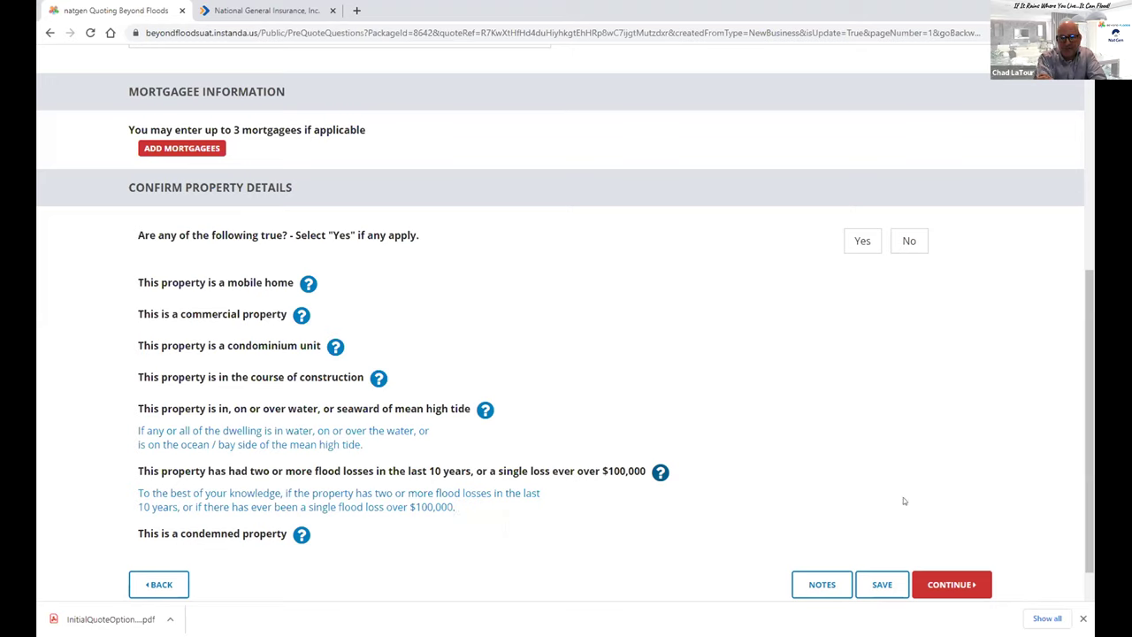
Step: Answer No to whether any of the listed property conditions are true and continue to the product tier confirmation
left_click(915, 240)
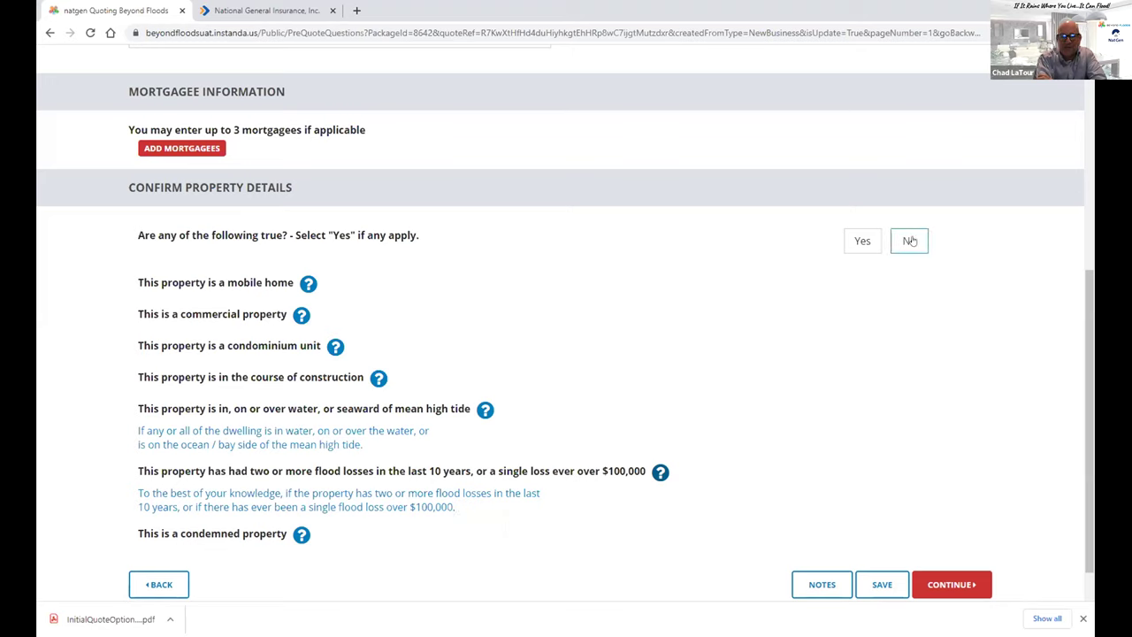
left_click(911, 241)
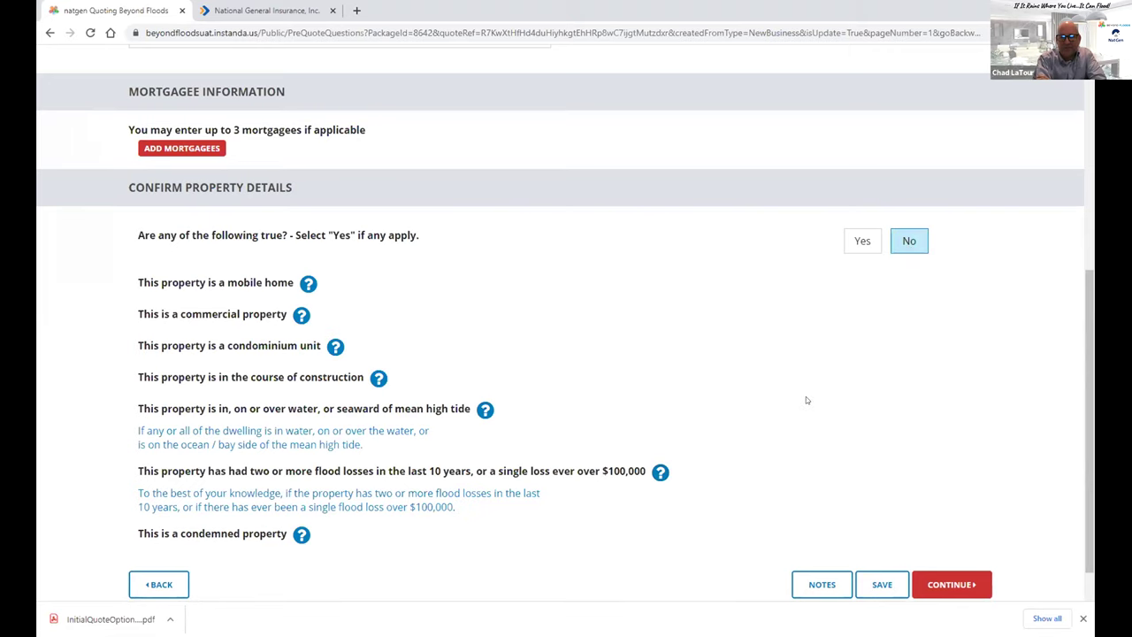
scroll(794, 411, "down", 1)
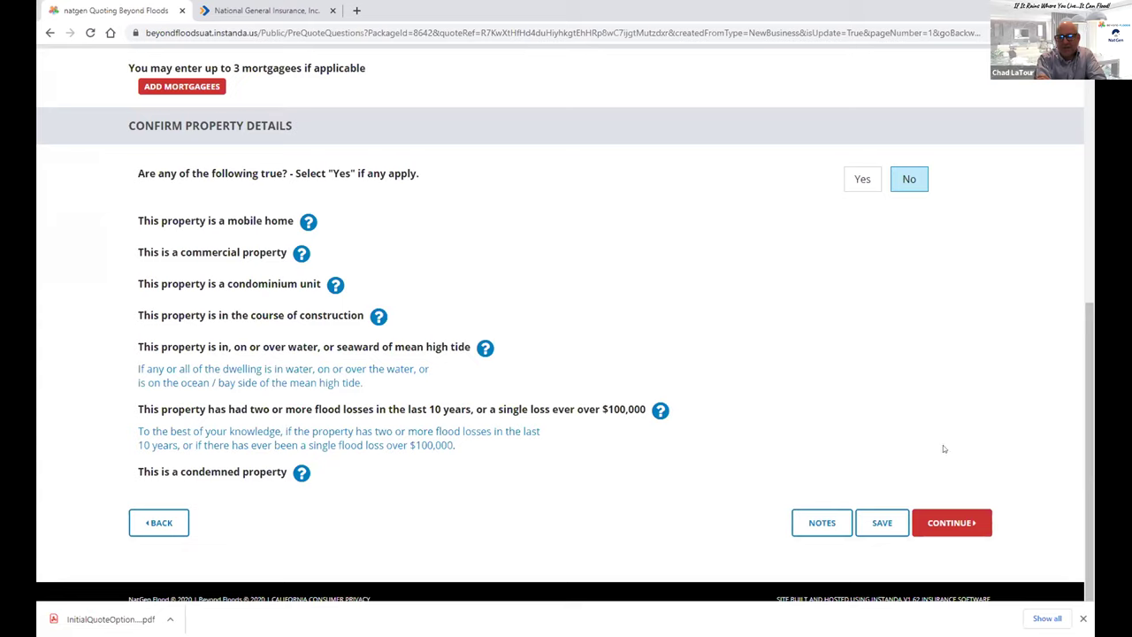
left_click(957, 523)
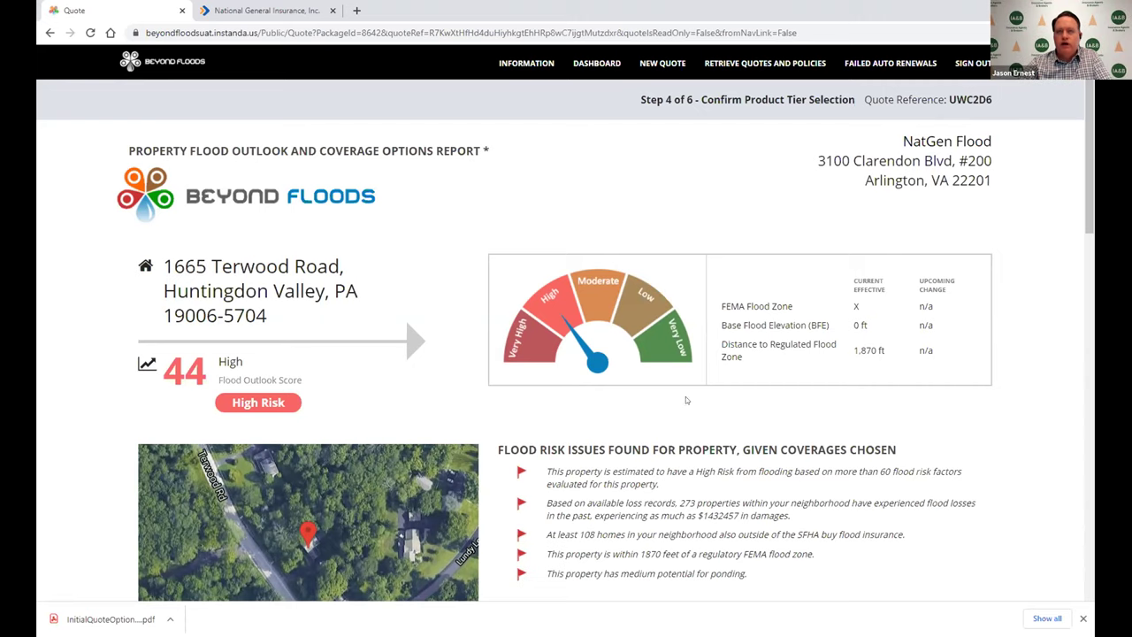
Step: Examine the flood outlook report, the three plans' coverages, the quote document choices and the bill plan selection
scroll(656, 400, "down", 3)
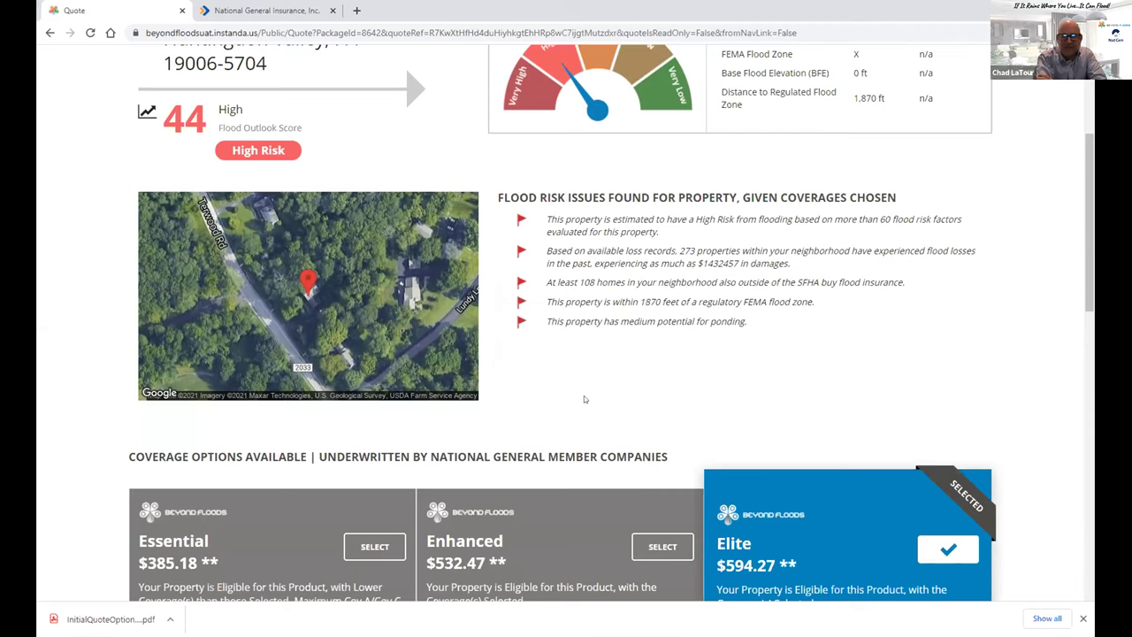
scroll(584, 395, "down", 1)
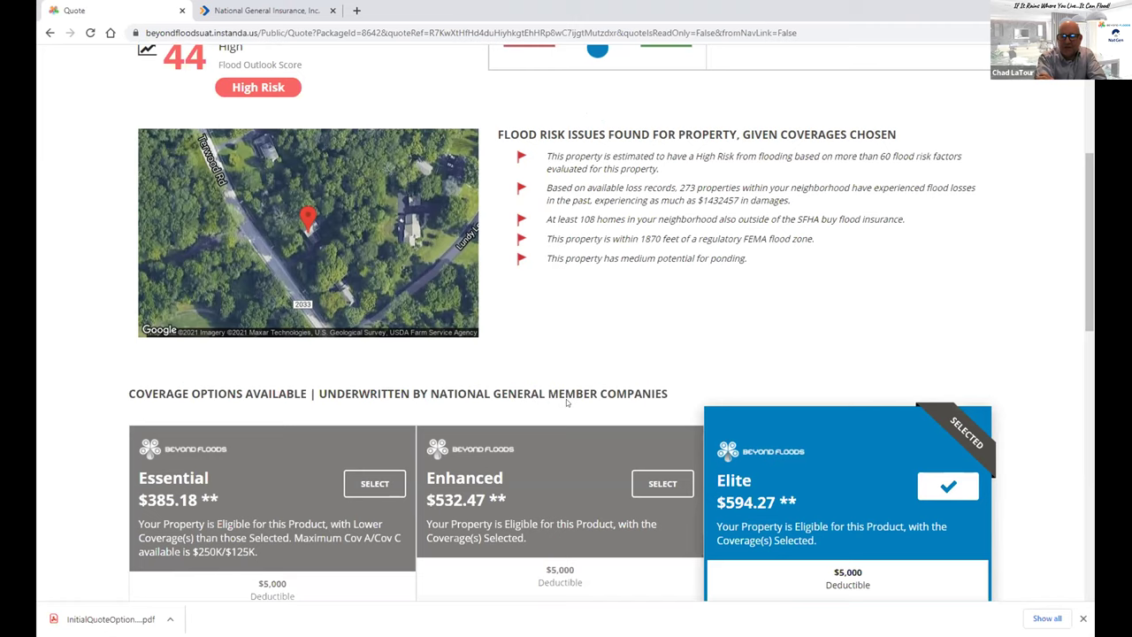
scroll(566, 401, "up", 2)
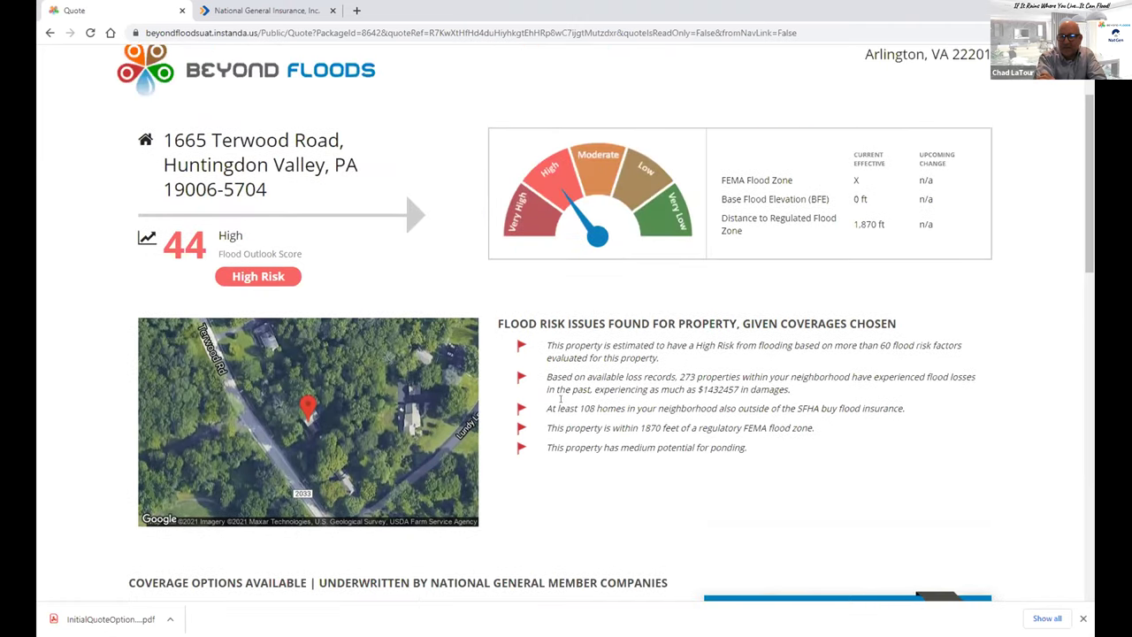
scroll(560, 403, "down", 5)
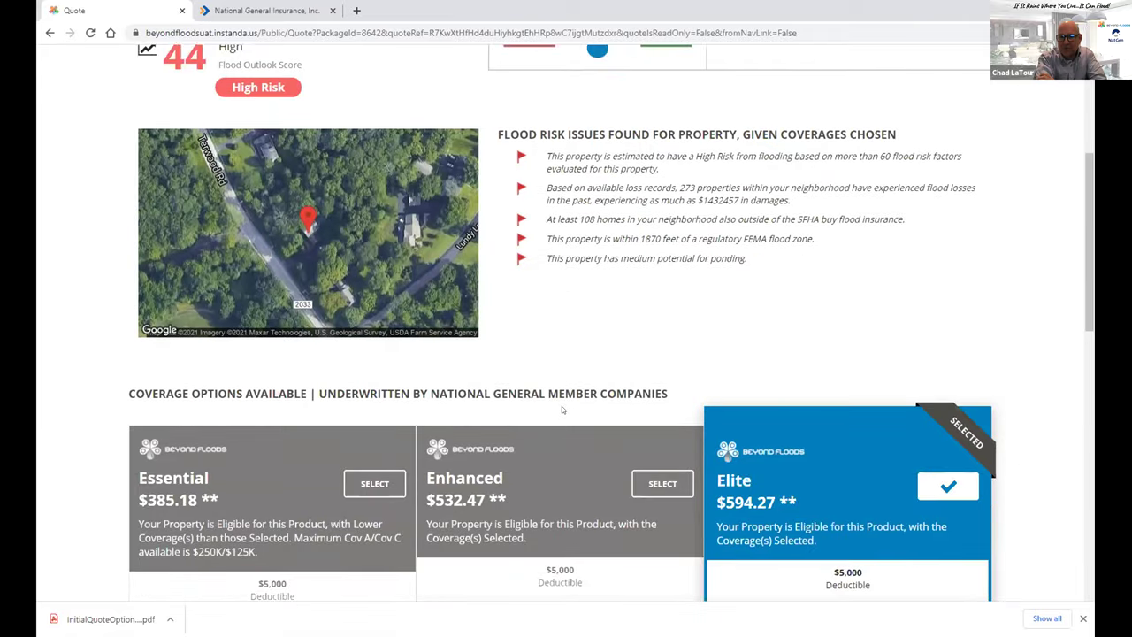
scroll(561, 412, "down", 5)
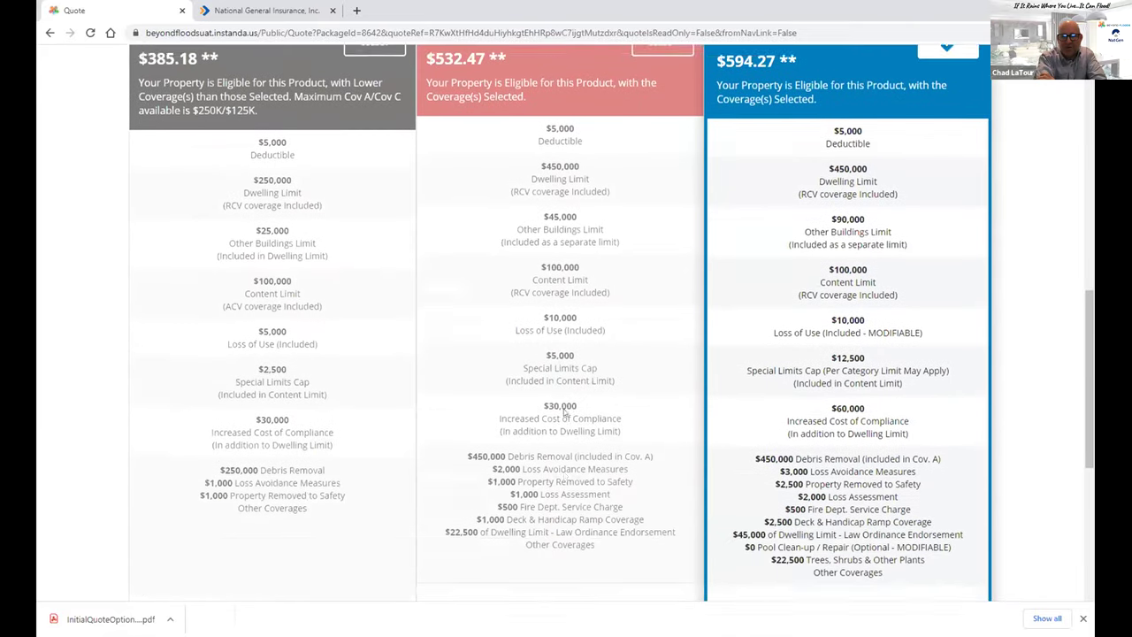
scroll(563, 419, "down", 2)
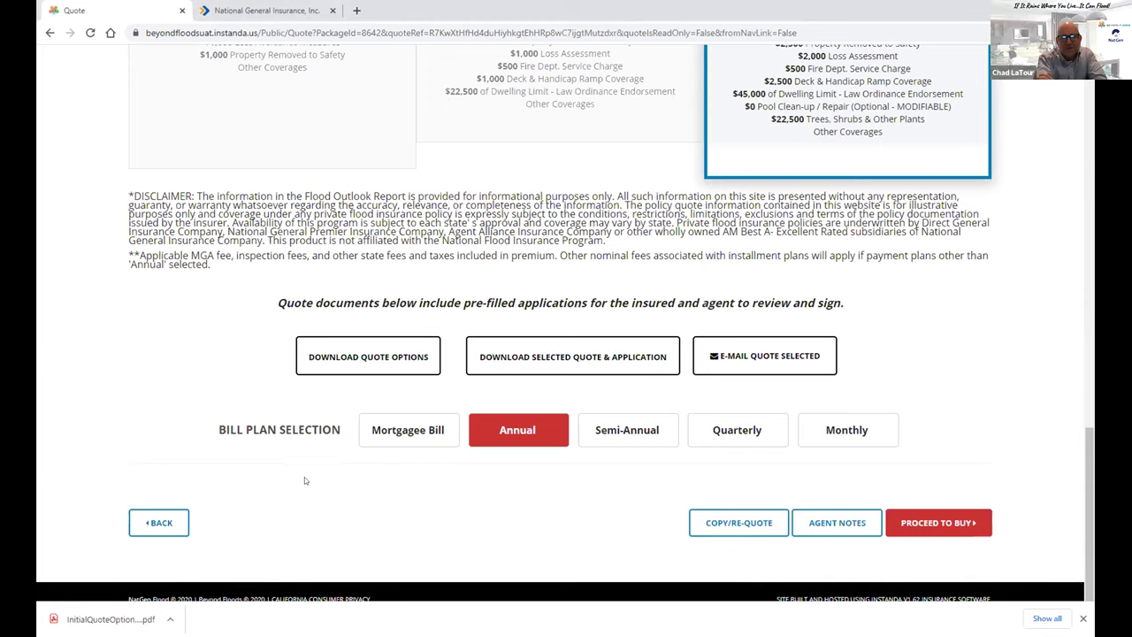
scroll(303, 466, "up", 3)
scroll(353, 445, "up", 10)
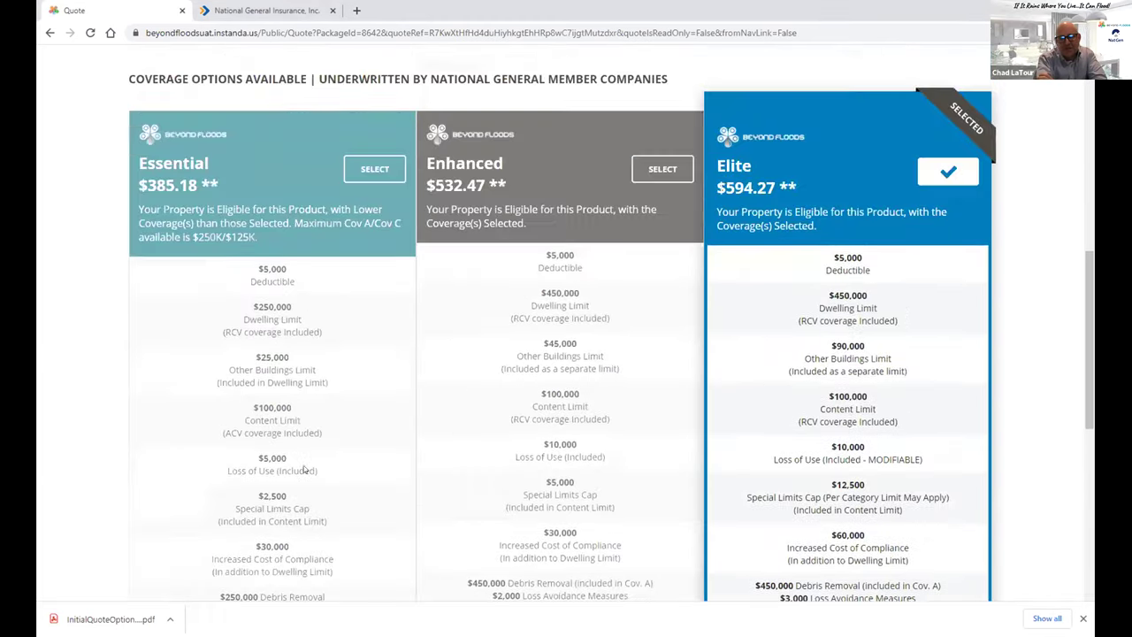
scroll(737, 137, "up", 1)
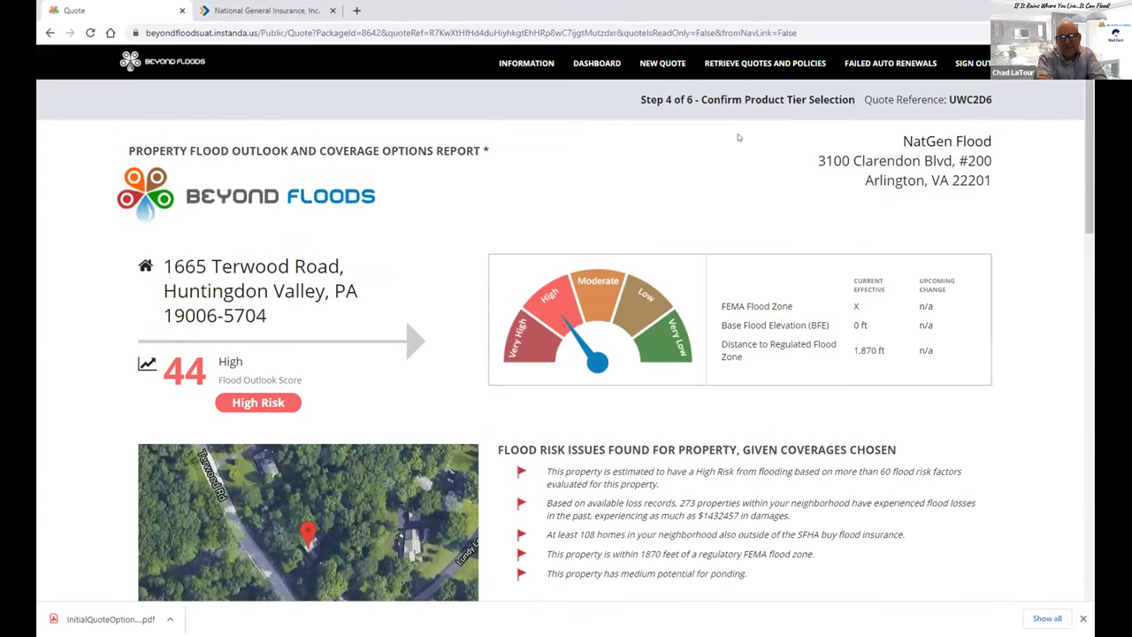
Step: Proceed to buy the Elite plan with annual billing, choose Pay by Check and complete the purchase
scroll(485, 361, "down", 15)
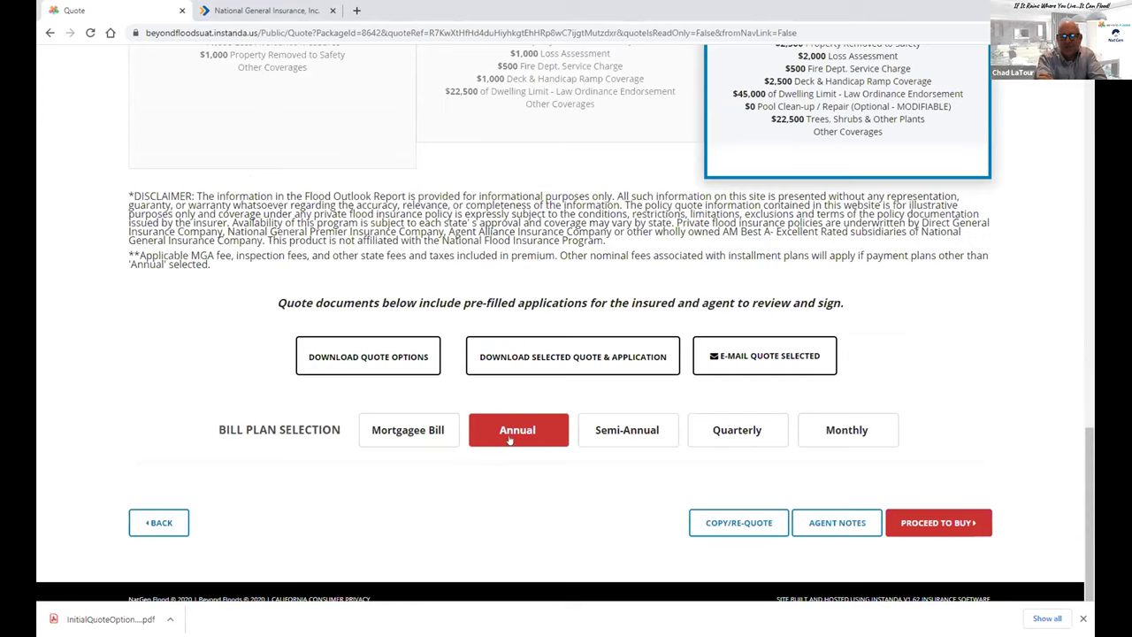
left_click(940, 522)
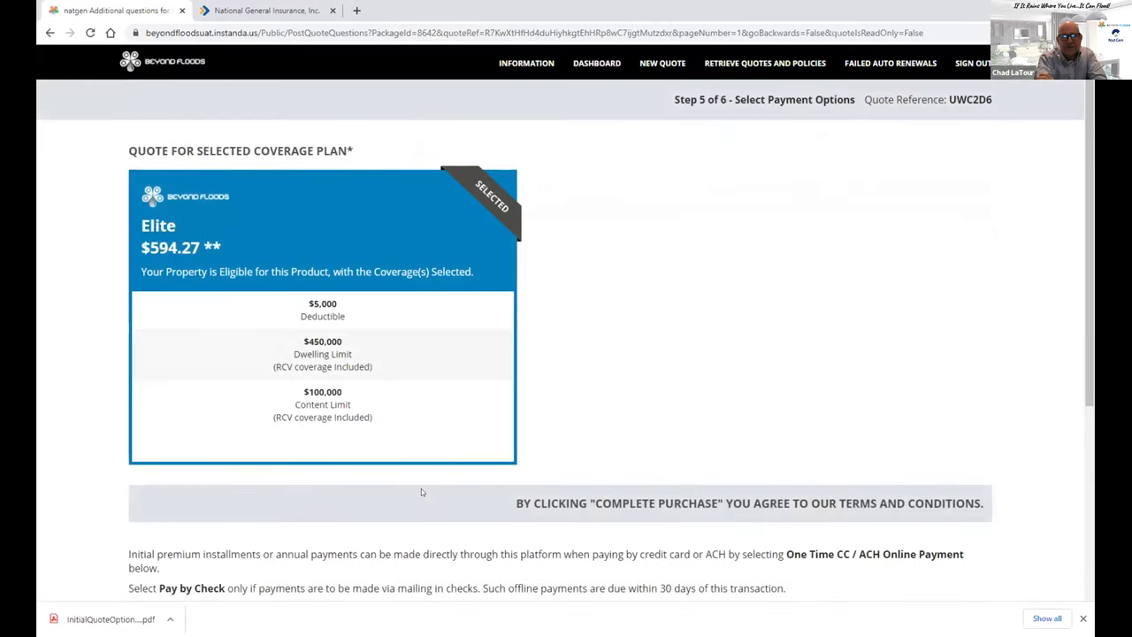
scroll(421, 489, "down", 2)
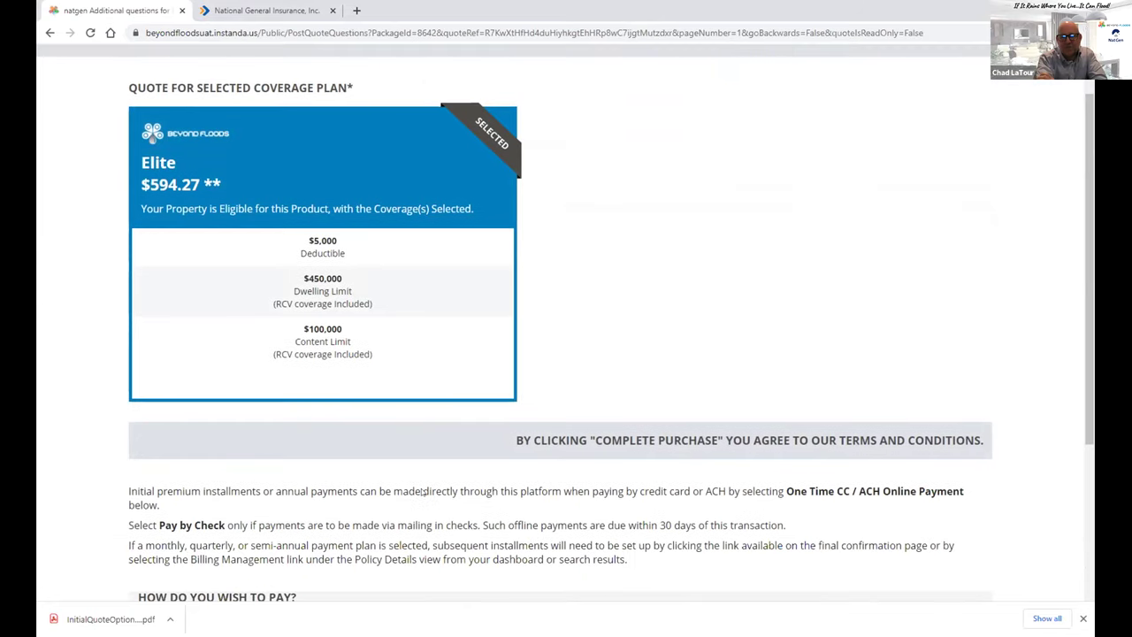
scroll(418, 488, "down", 2)
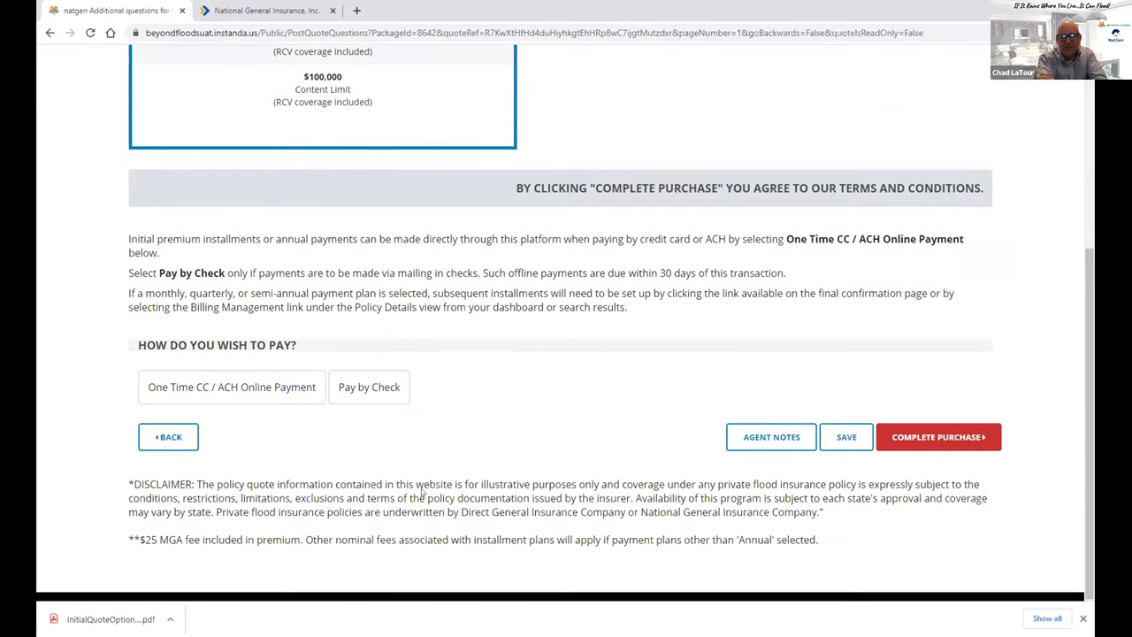
scroll(426, 490, "up", 2)
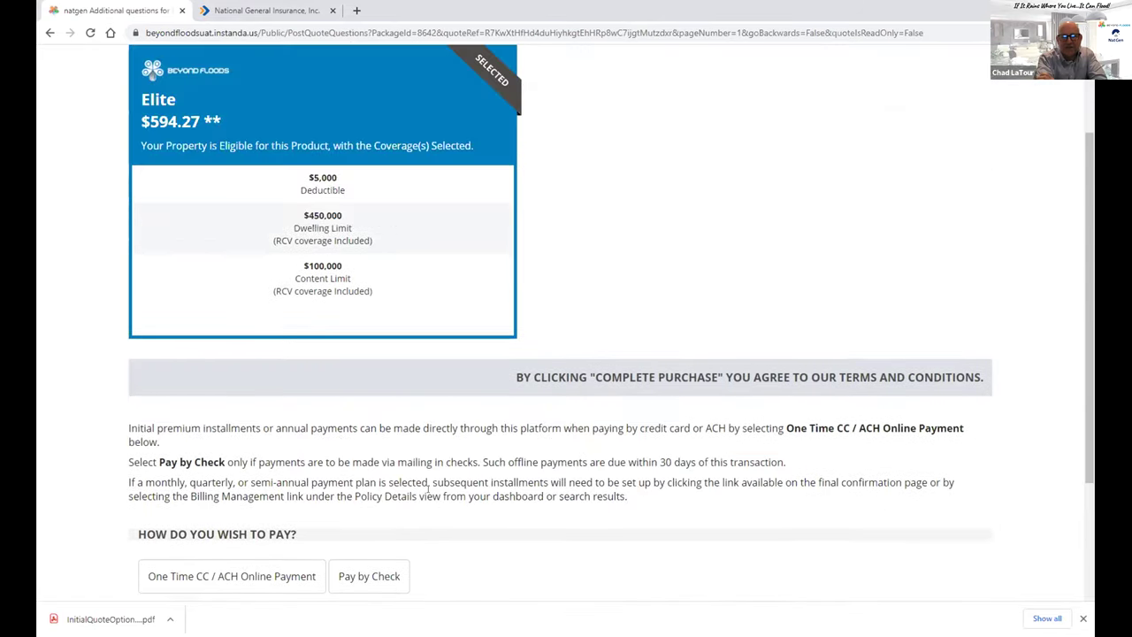
scroll(428, 487, "down", 2)
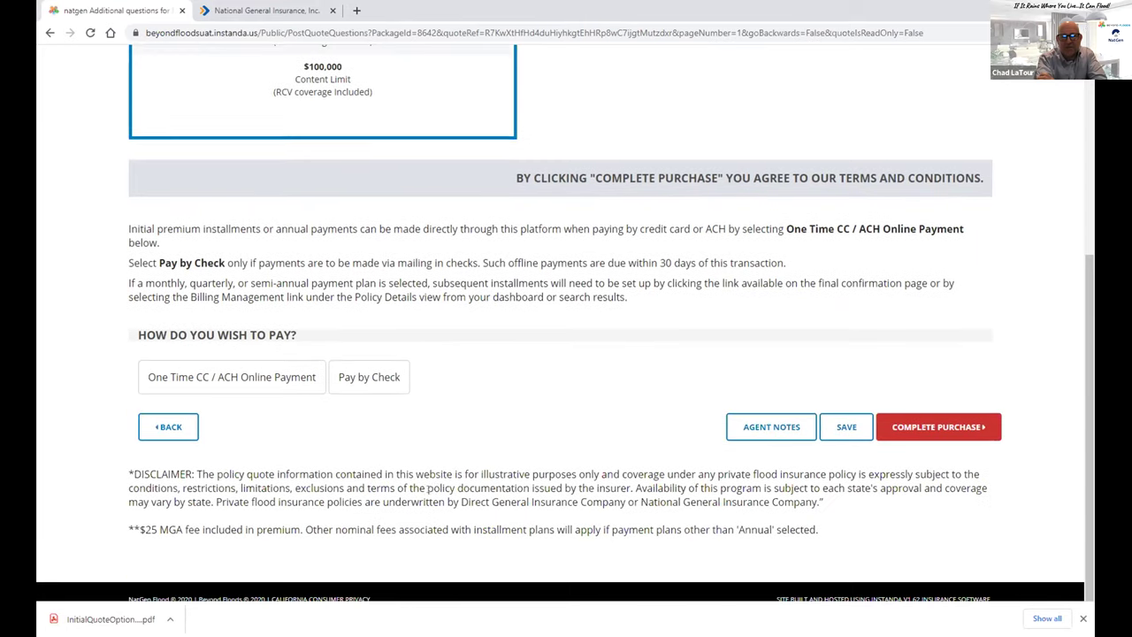
left_click(356, 380)
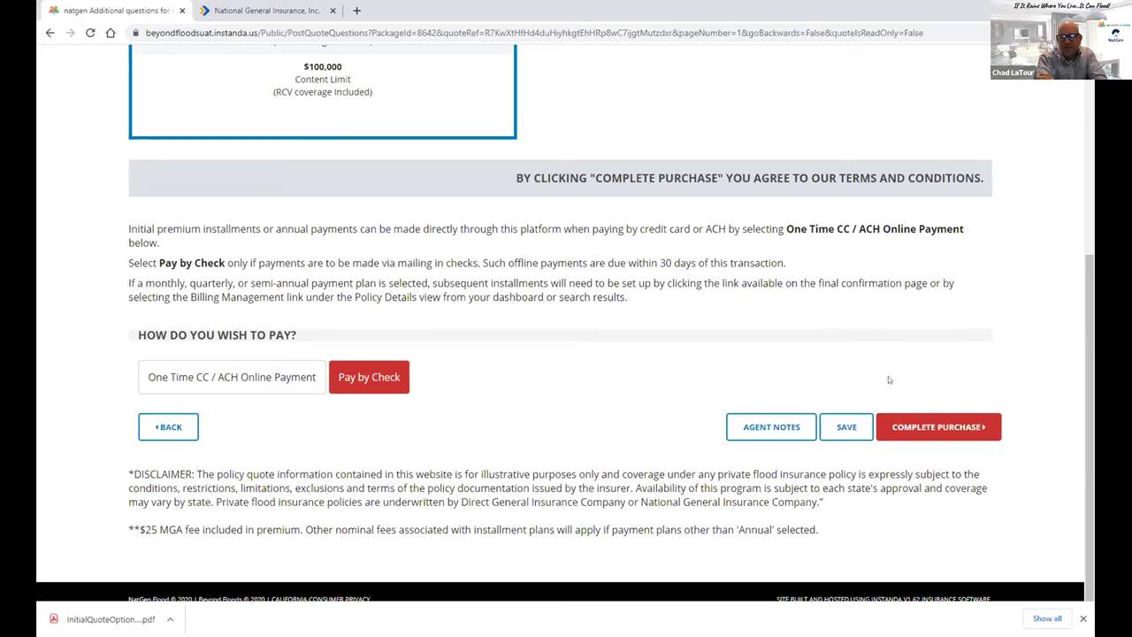
left_click(917, 428)
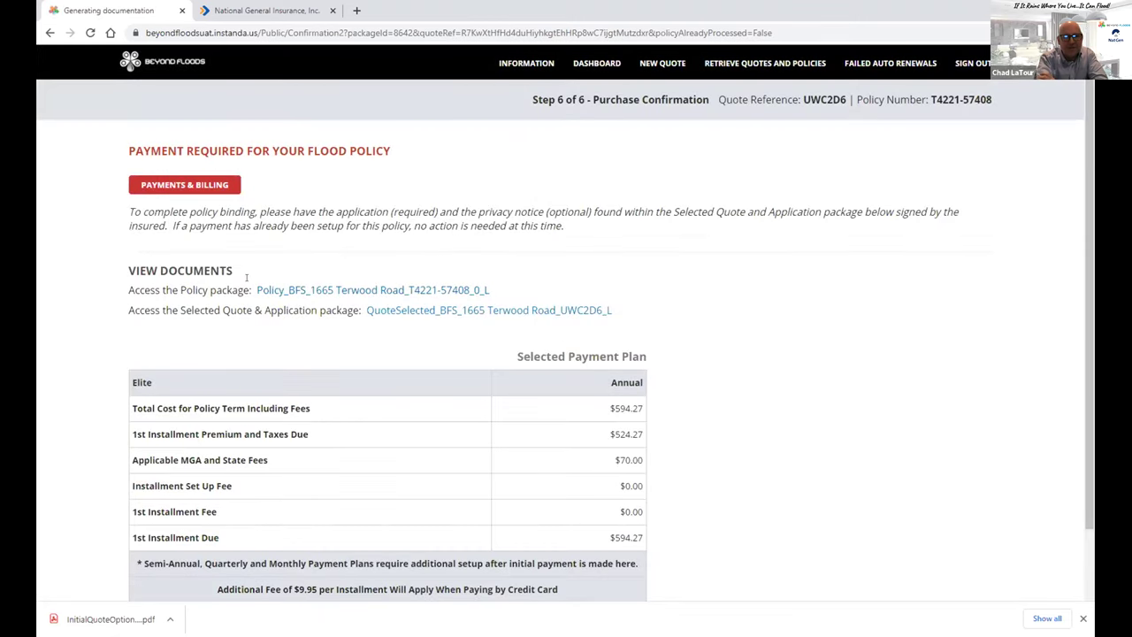
Step: Download the policy package document from the purchase confirmation
left_click(339, 292)
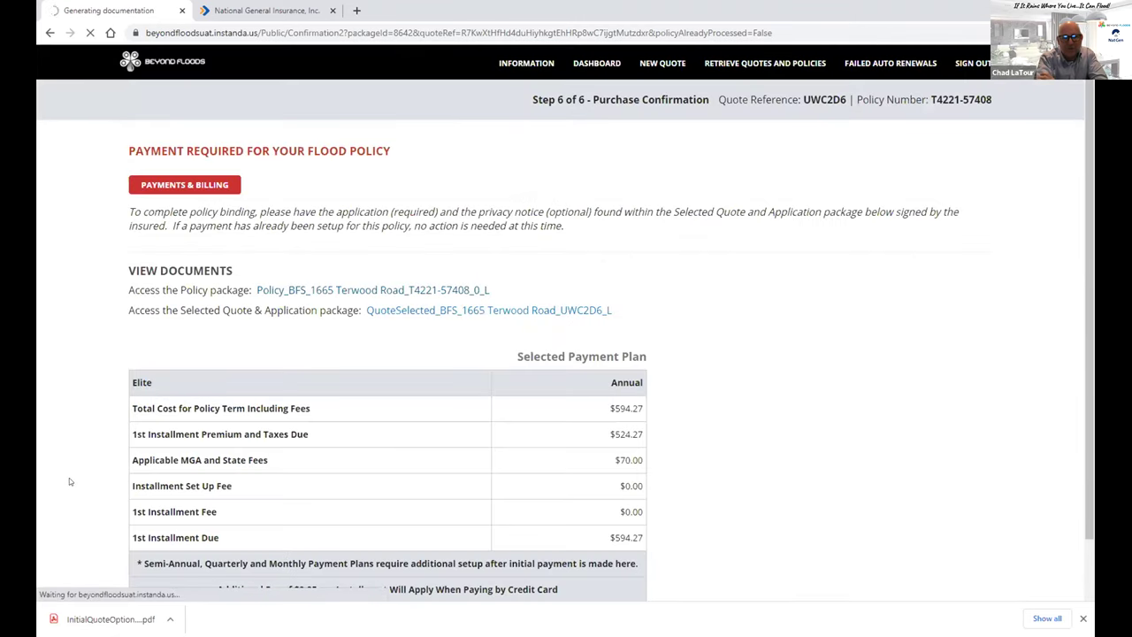
scroll(70, 481, "down", 1)
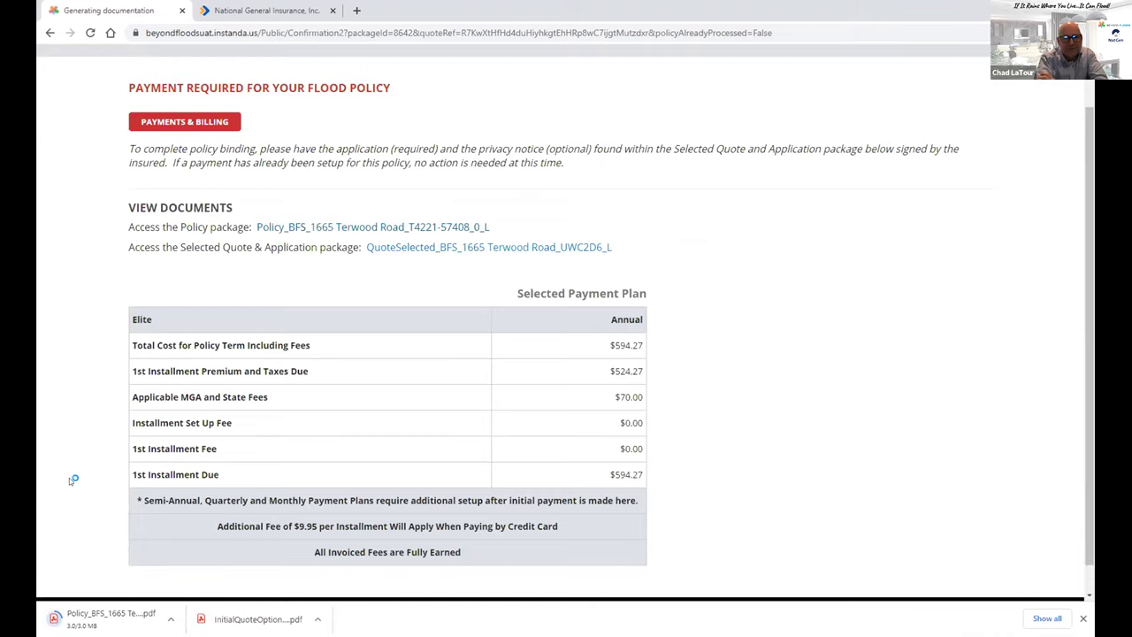
Step: Open the downloaded policy package PDF in Adobe Acrobat Reader and review its private flood insurance compliance statement
left_click(84, 614)
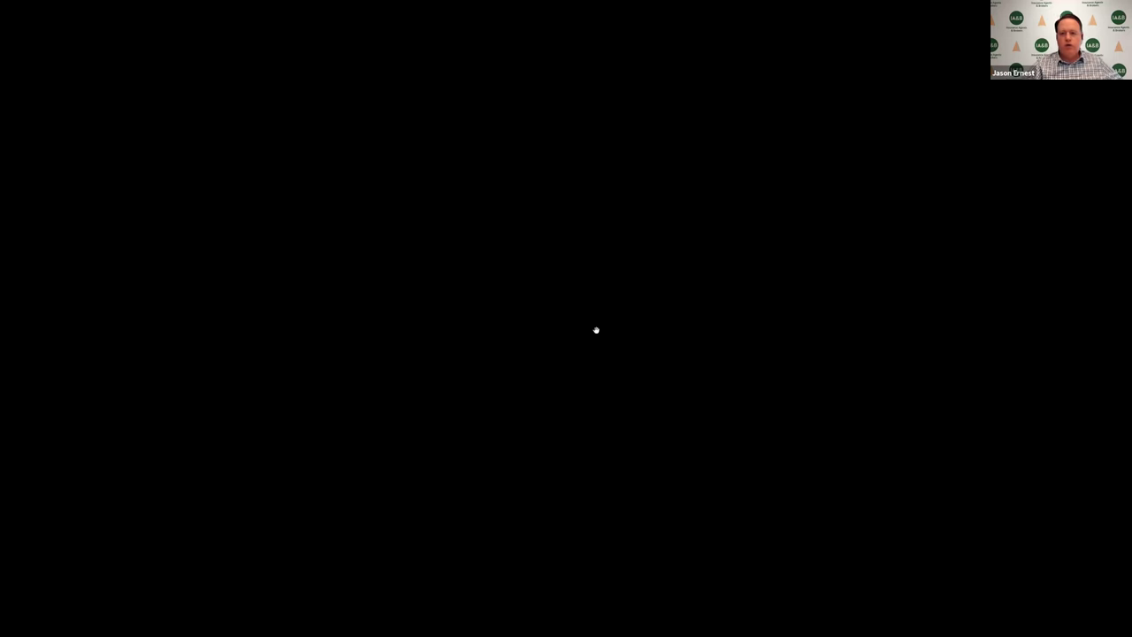
scroll(426, 306, "up", 3)
scroll(425, 306, "up", 4)
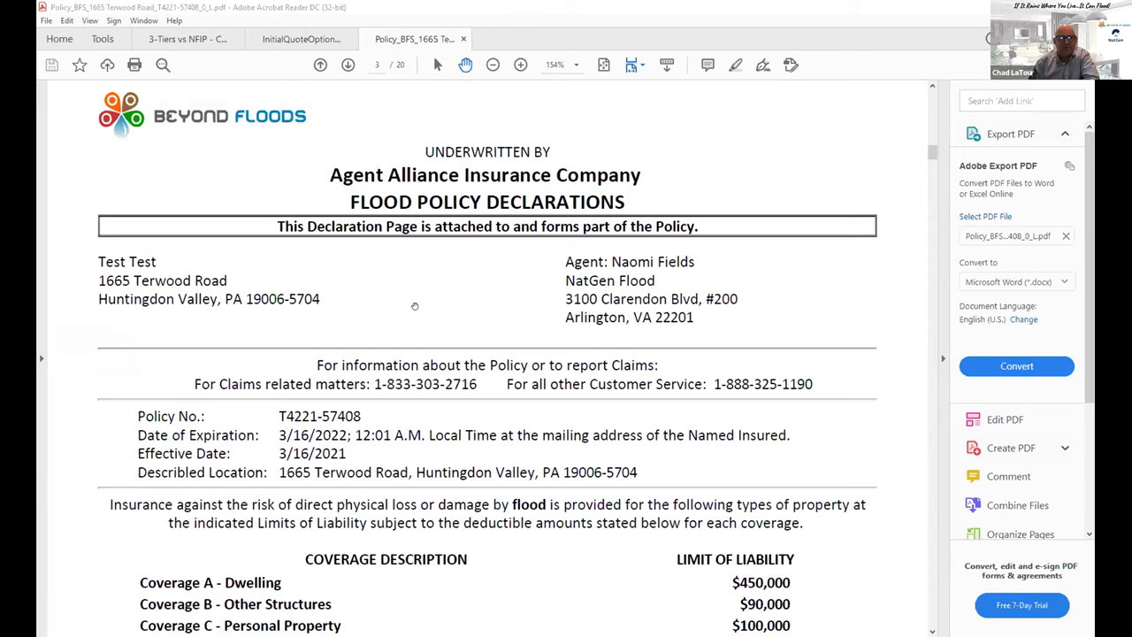
scroll(415, 306, "up", 12)
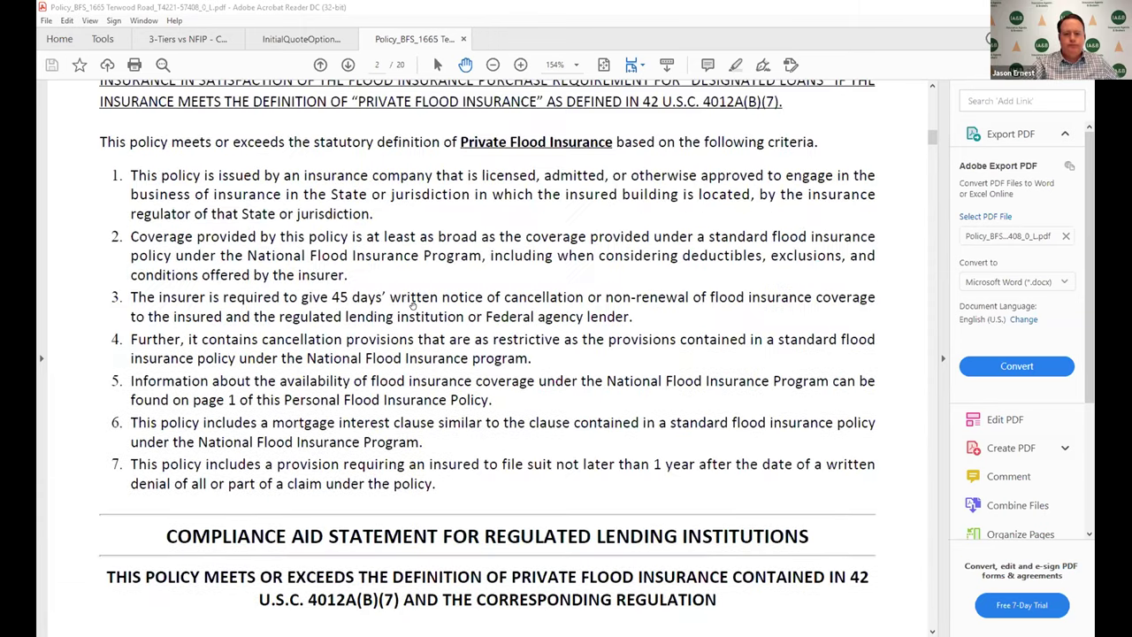
scroll(412, 307, "up", 7)
scroll(412, 306, "down", 10)
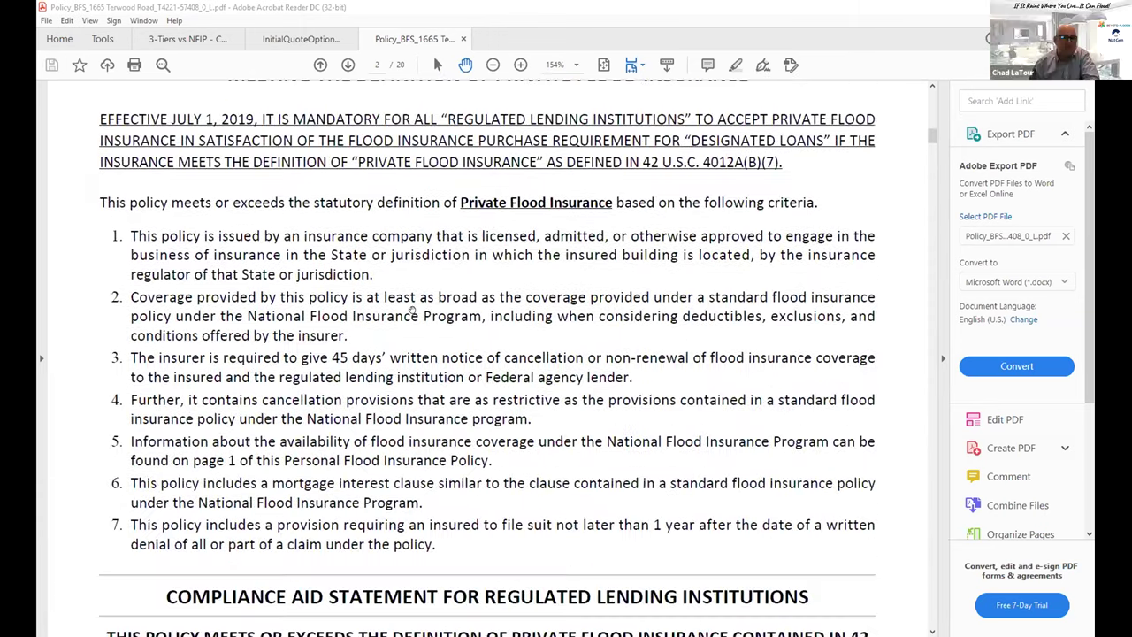
Step: Examine the Flood Policy Declarations for coverage limits, deductible, premium and fees, surplus lines broker, endorsement and rating information
scroll(412, 306, "down", 12)
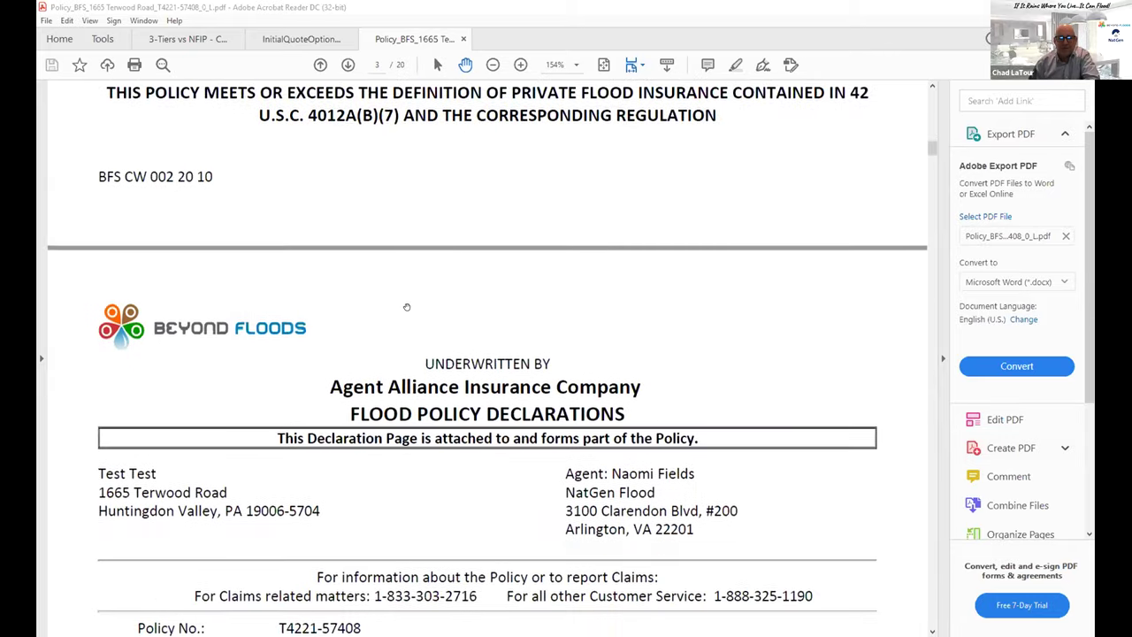
scroll(407, 307, "down", 8)
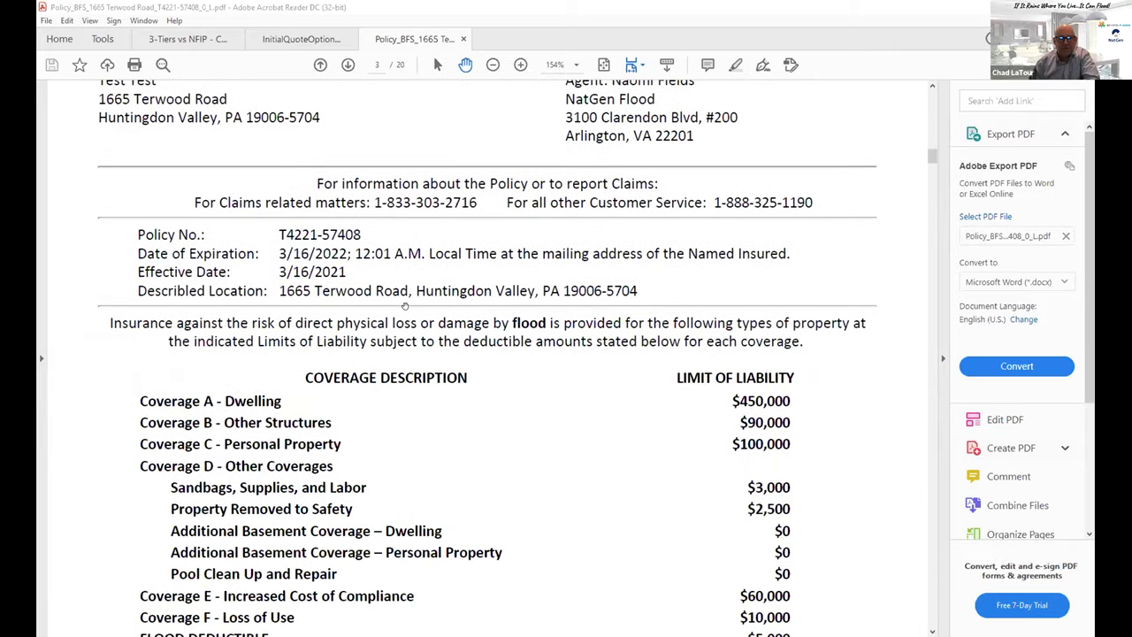
scroll(404, 306, "down", 5)
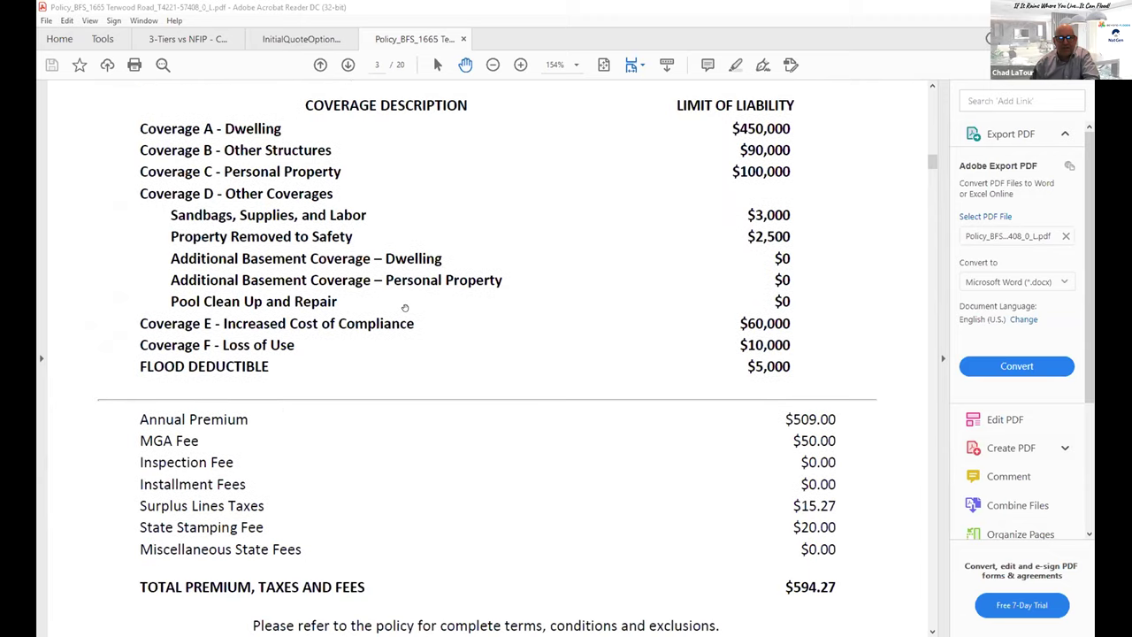
scroll(407, 309, "down", 5)
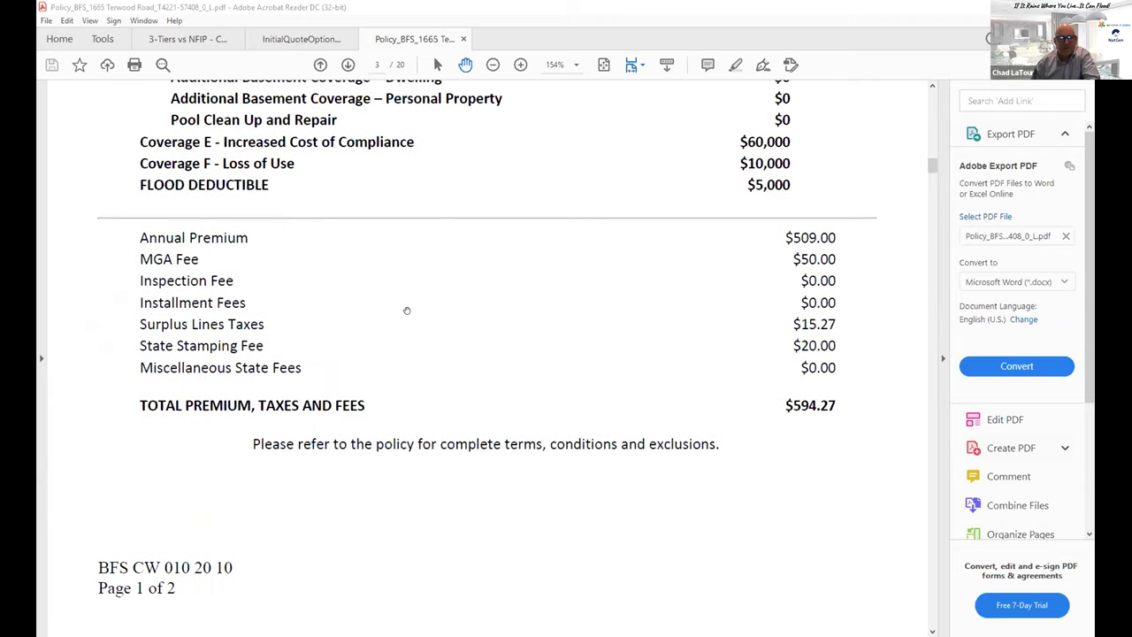
scroll(409, 316, "down", 5)
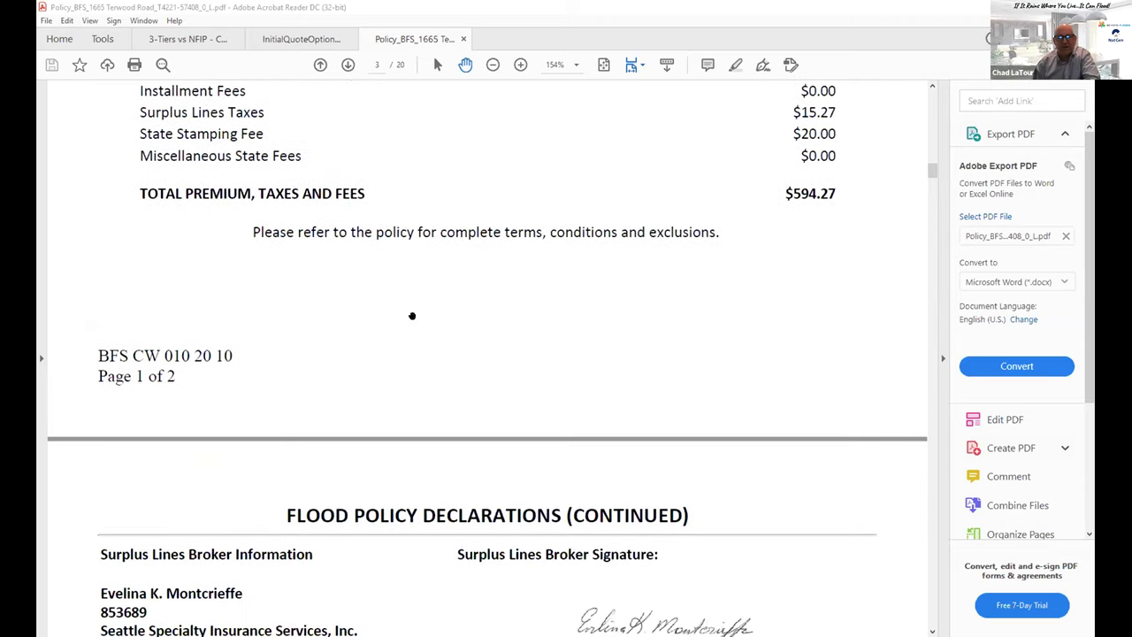
scroll(419, 316, "down", 5)
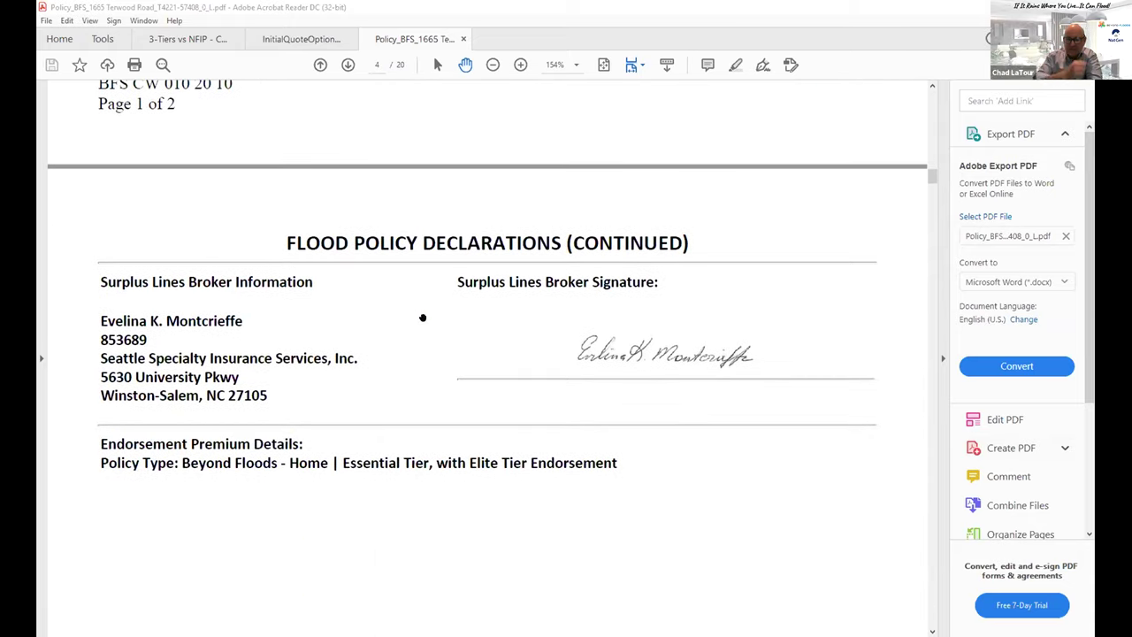
scroll(418, 316, "down", 11)
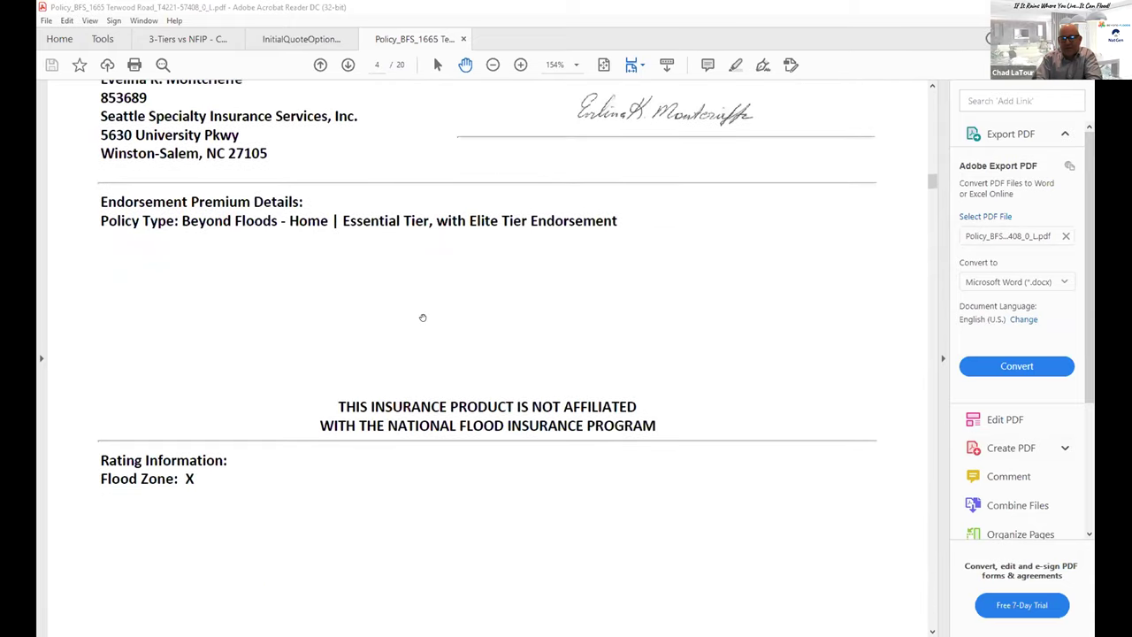
Step: Page through the Personal Flood Insurance Policy form from its first page to the exclusions and general conditions on page 12
left_click(348, 65)
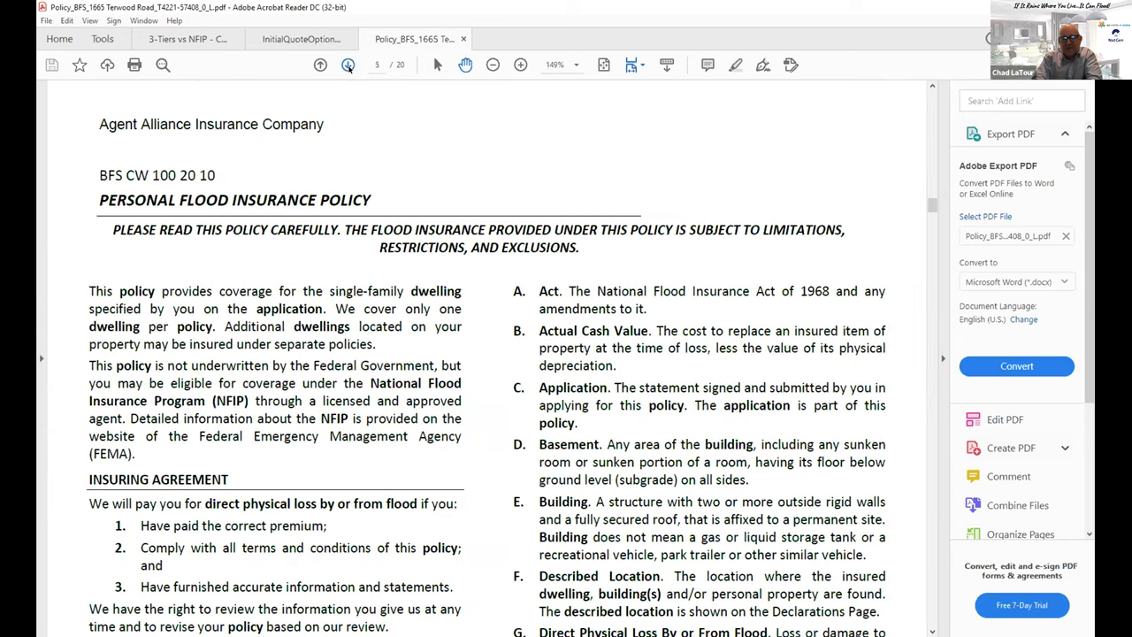
left_click(348, 65)
left_click(348, 66)
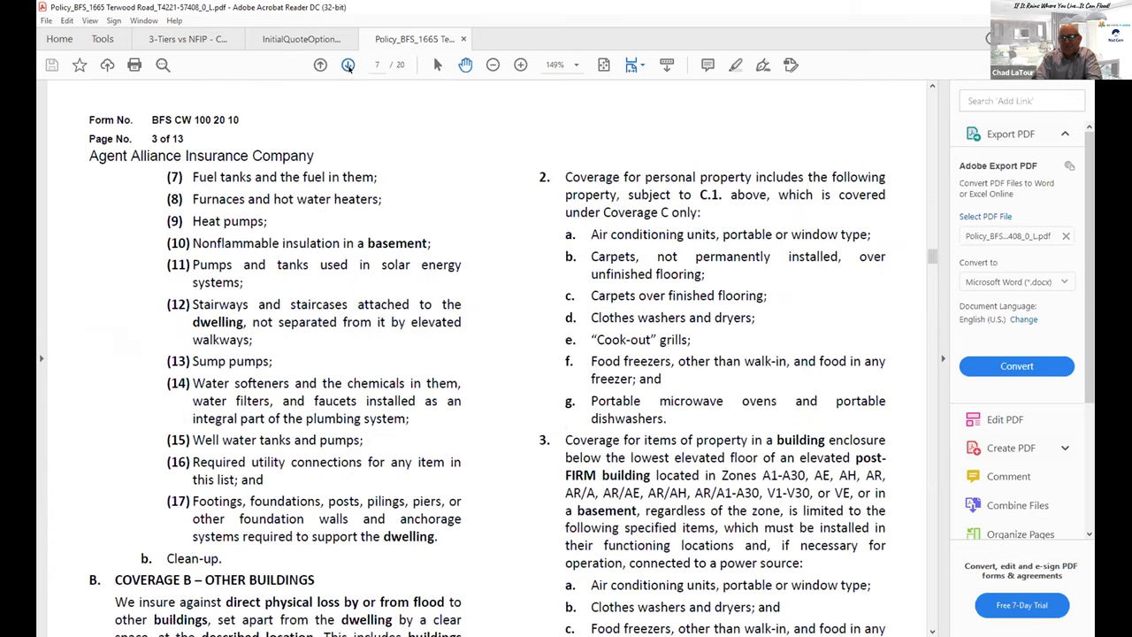
left_click(348, 66)
left_click(347, 65)
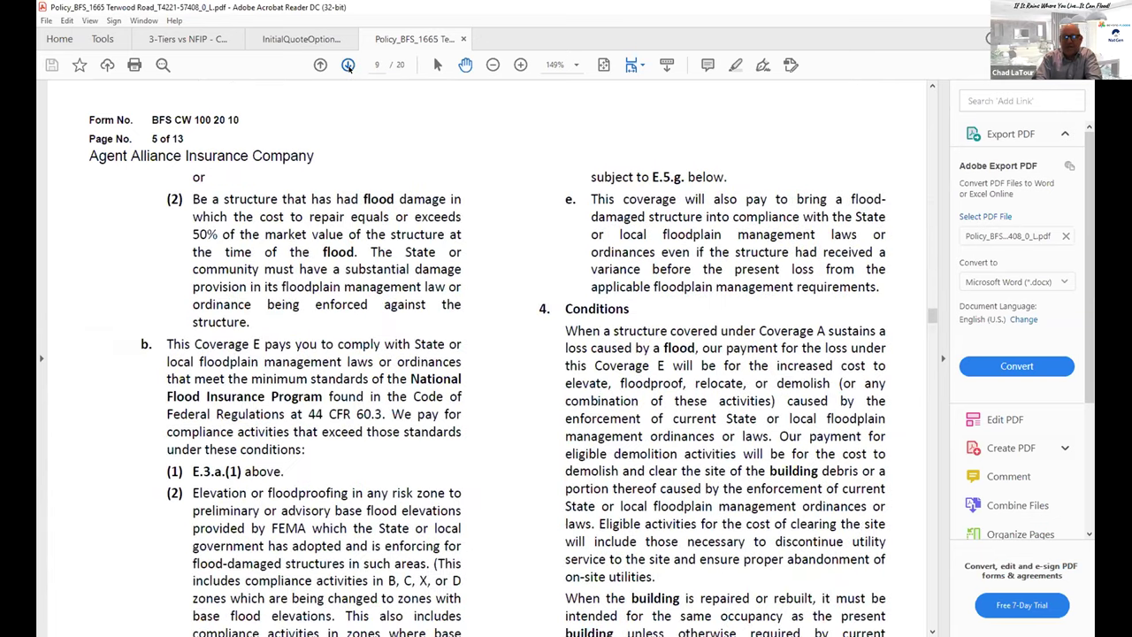
left_click(348, 66)
left_click(348, 66)
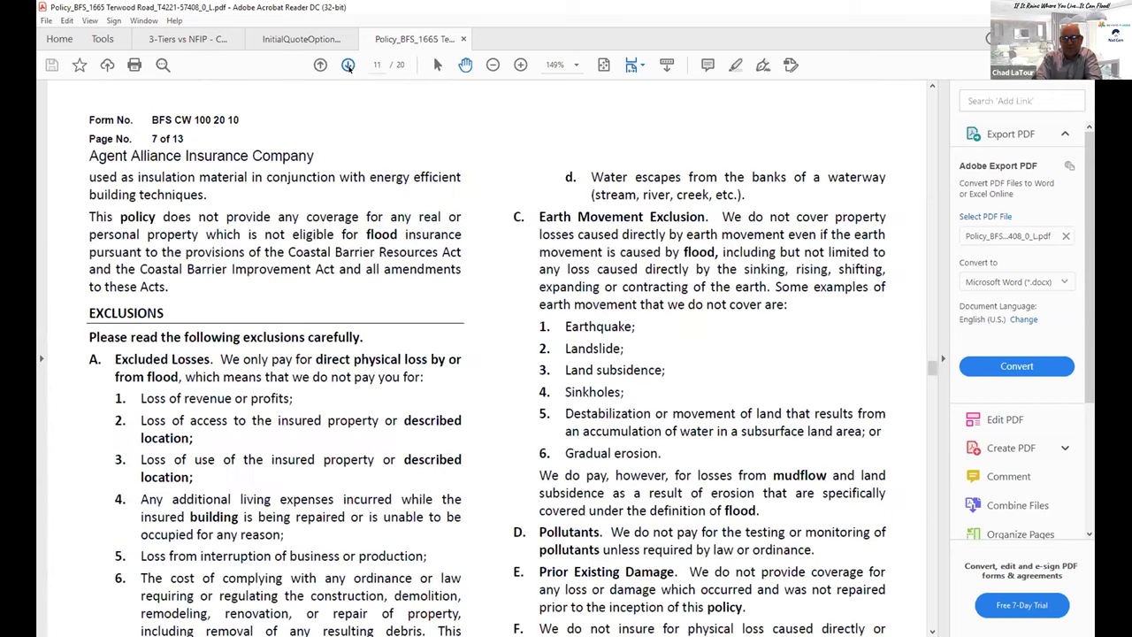
left_click(348, 65)
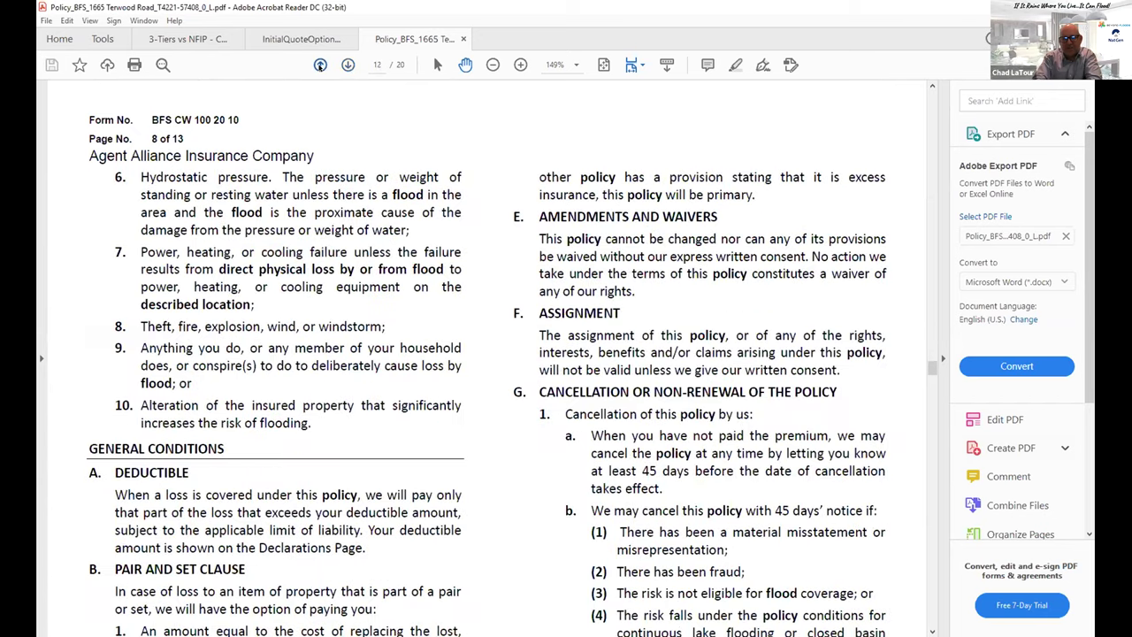
Step: Return to the Personal Flood Insurance Policy's first page and read the insuring agreement and definitions through the definition of Flood
left_click(320, 65)
left_click(320, 65)
left_click(320, 65)
left_click(321, 65)
left_click(321, 65)
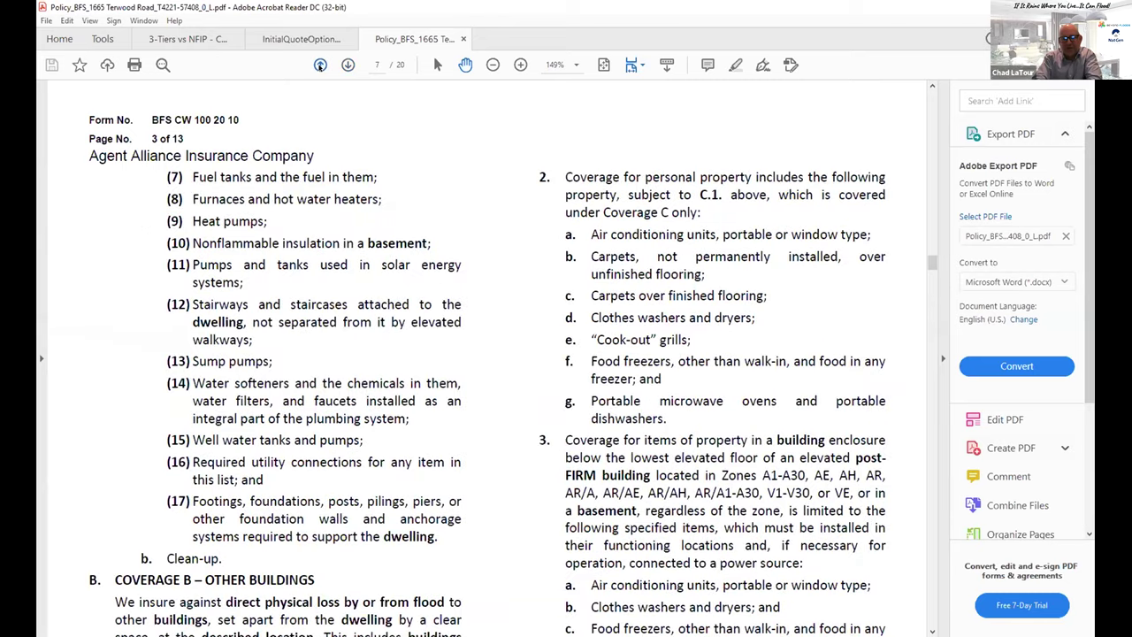
left_click(320, 65)
left_click(320, 66)
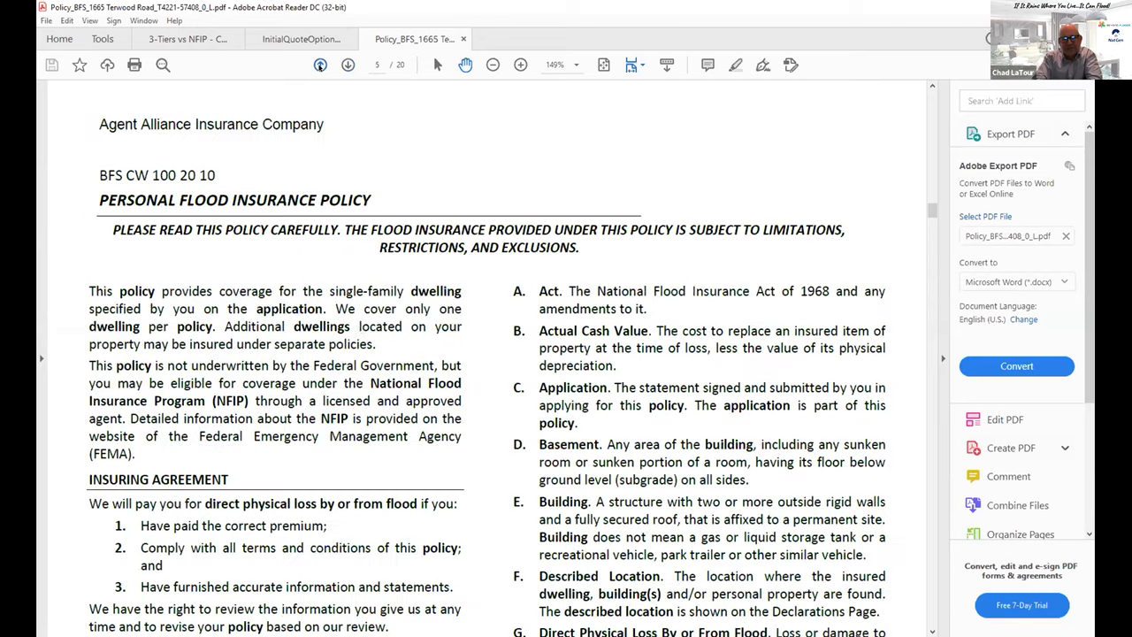
scroll(389, 349, "down", 4)
scroll(477, 355, "down", 8)
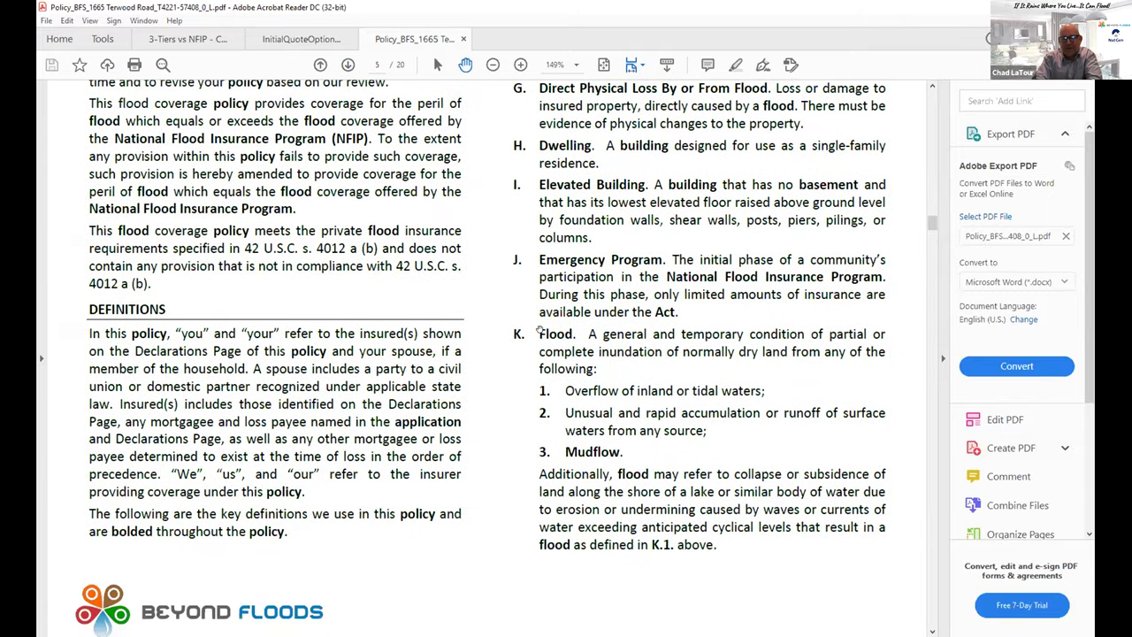